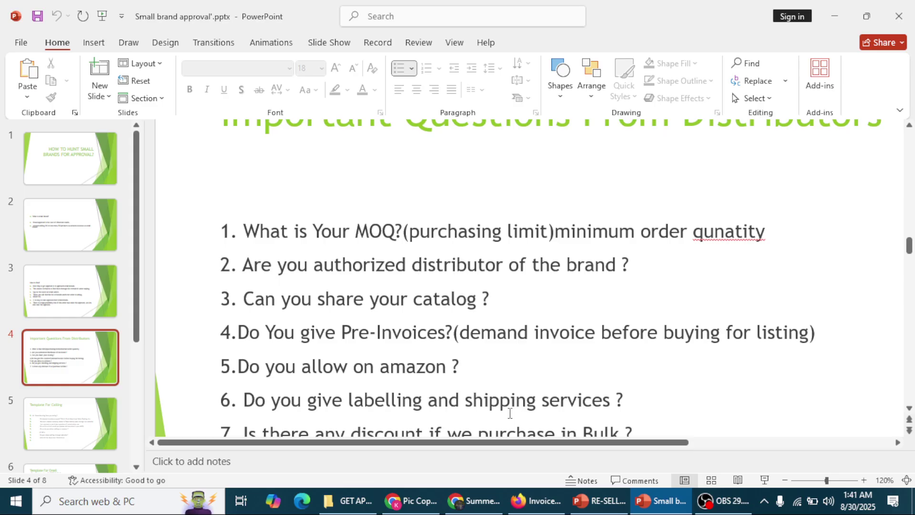
# Review distributor questions 4 to 6 on the slide: pre-invoices, selling on Amazon, and labelling and shipping services
pyautogui.moveTo(334, 501)
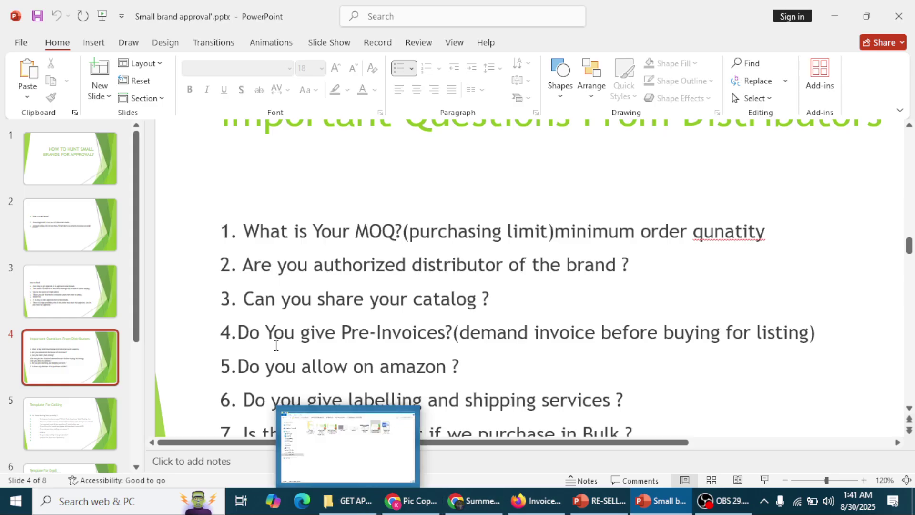
pyautogui.click(238, 332)
pyautogui.moveTo(238, 332); pyautogui.dragTo(300, 333)
pyautogui.moveTo(398, 333); pyautogui.dragTo(430, 336)
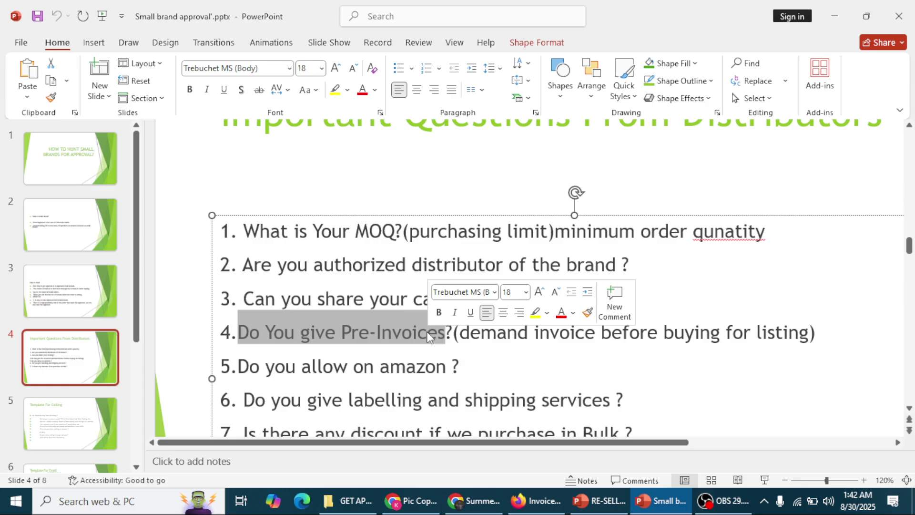
pyautogui.moveTo(493, 371); pyautogui.dragTo(403, 366)
pyautogui.click(298, 366)
pyautogui.moveTo(237, 366); pyautogui.dragTo(465, 376)
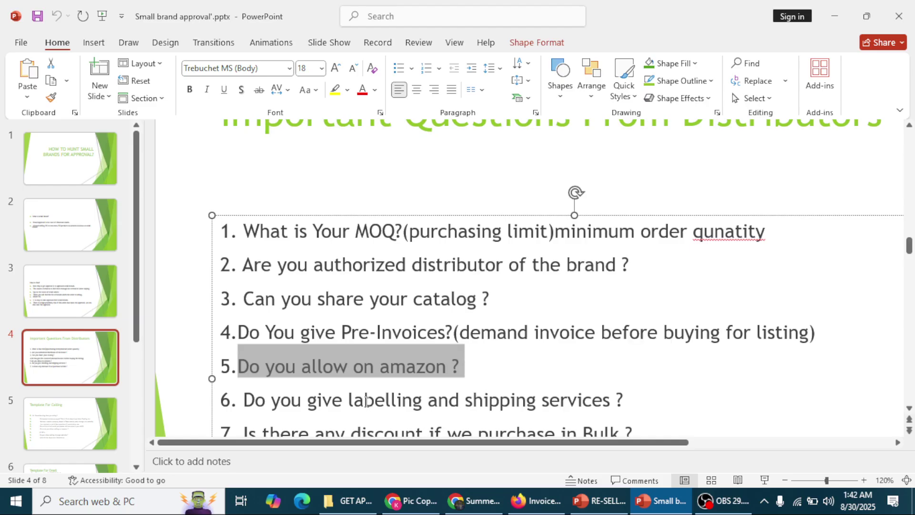
pyautogui.click(635, 405)
pyautogui.moveTo(636, 404); pyautogui.dragTo(241, 402)
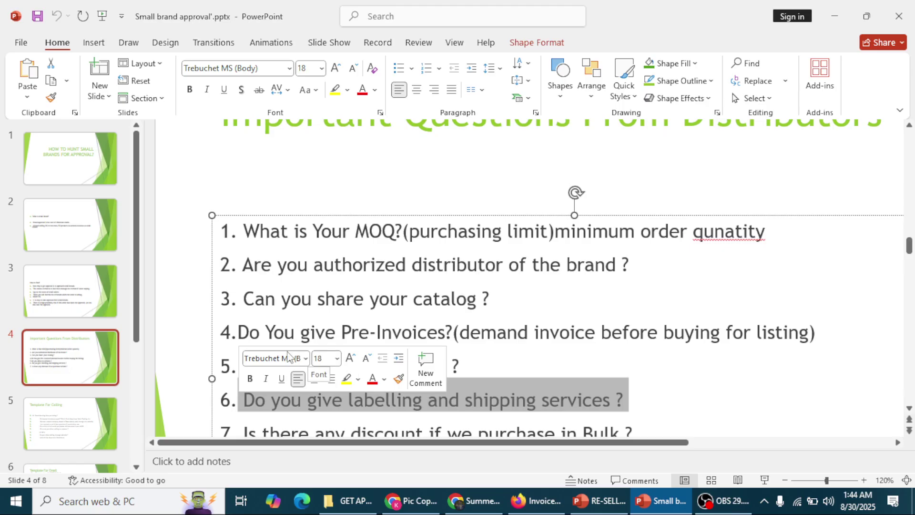
# Switch to Chrome and search Google for "3pl in usa" in a new tab
pyautogui.click(834, 16)
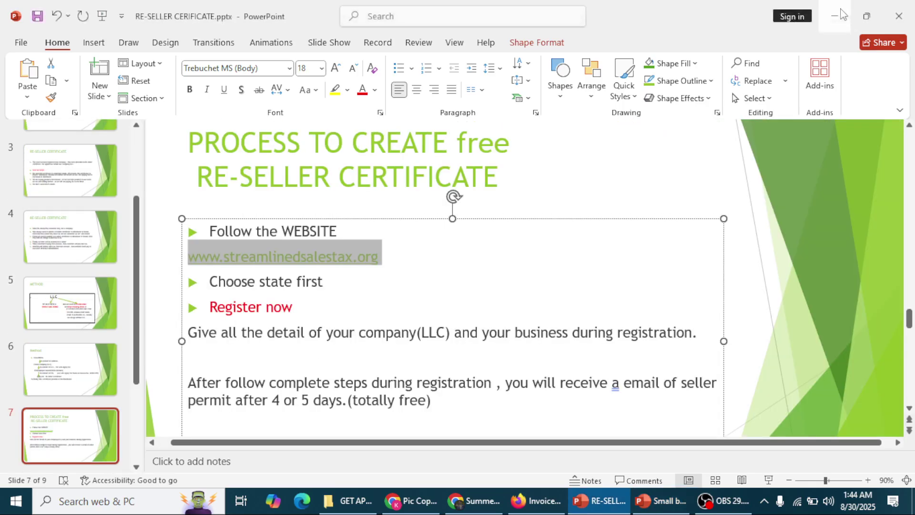
pyautogui.click(834, 16)
pyautogui.click(474, 500)
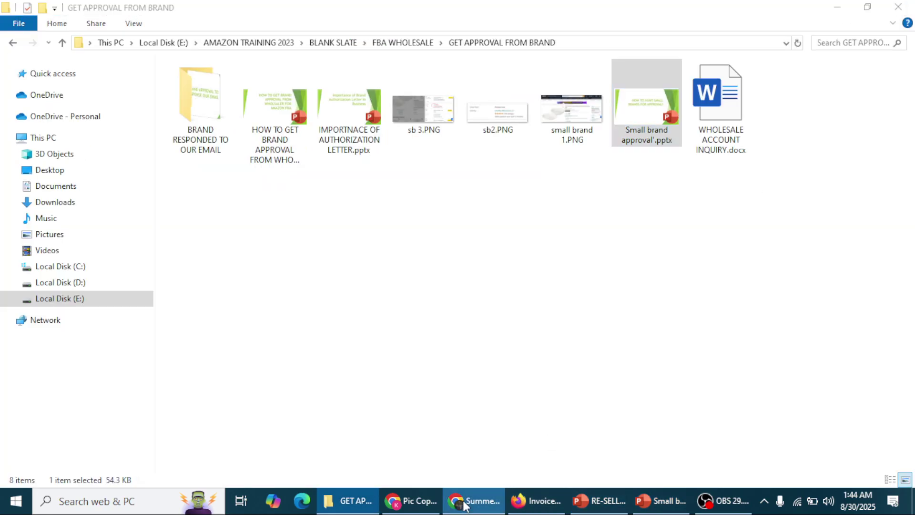
pyautogui.click(777, 14)
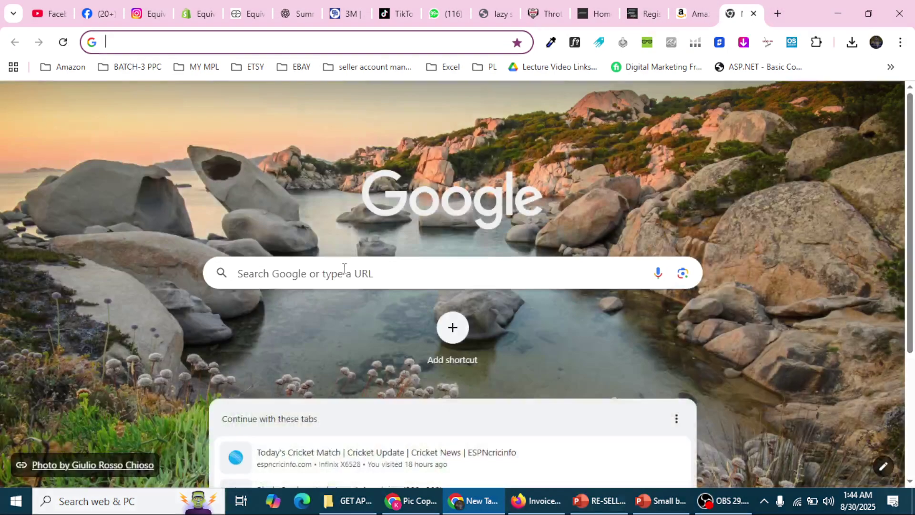
pyautogui.click(345, 263)
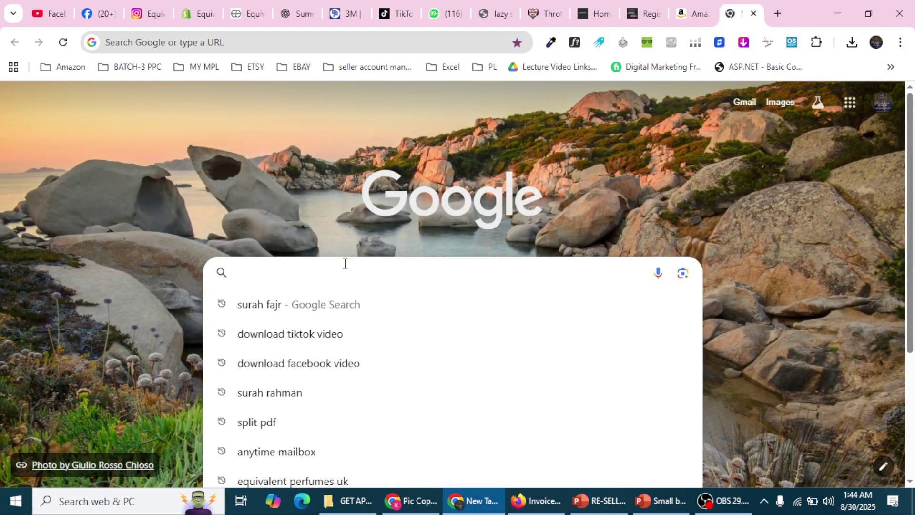
pyautogui.write('3p')
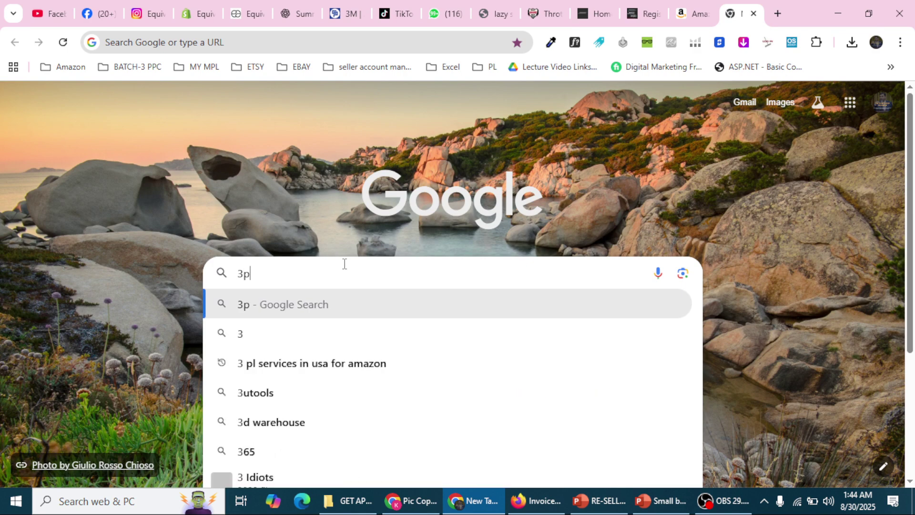
pyautogui.write('l in usa')
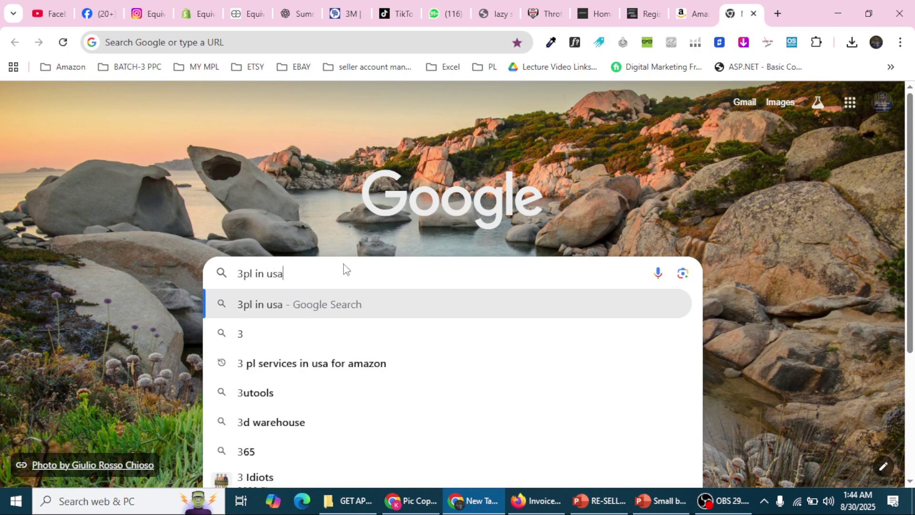
pyautogui.press('Return')
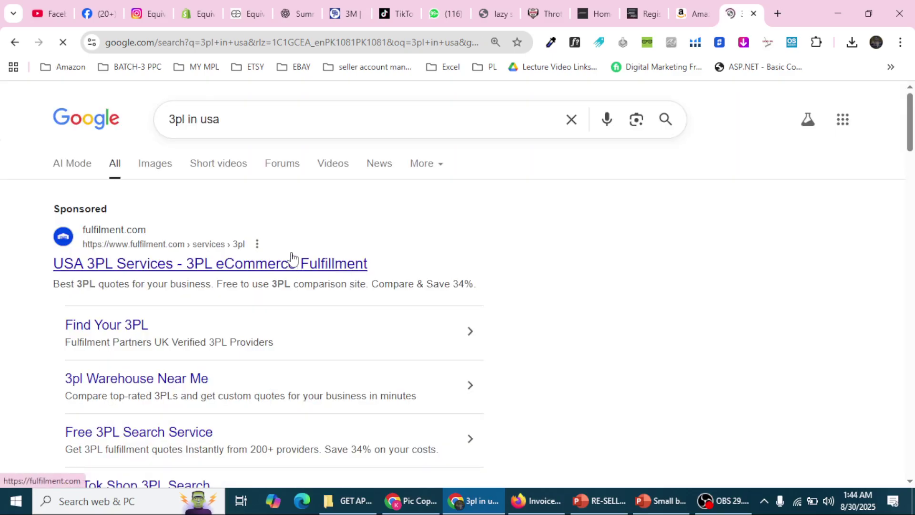
# Open the SHIPHYPE "3PL Fulfillment | Third Party Logistics Provider" search result in a new tab
pyautogui.scroll(-10, 212, 259)
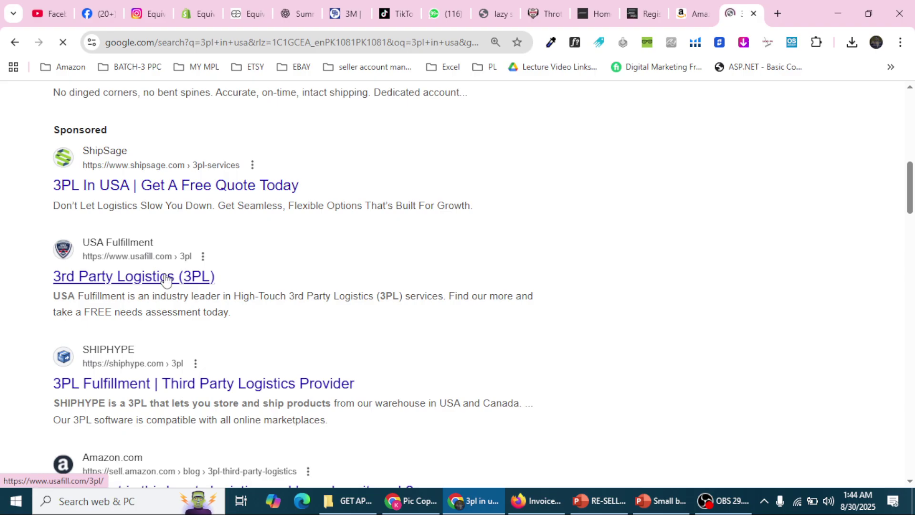
pyautogui.rightClick(167, 279)
pyautogui.click(3, 371)
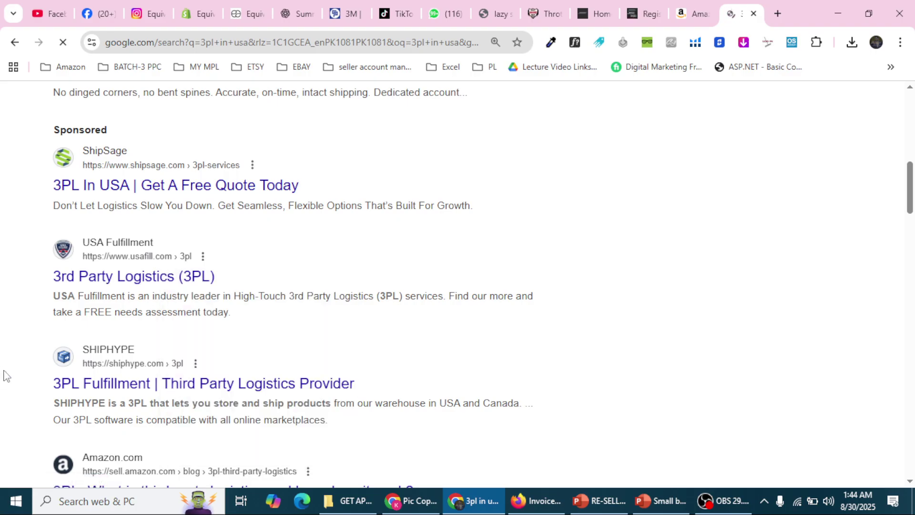
pyautogui.rightClick(77, 383)
pyautogui.click(223, 213)
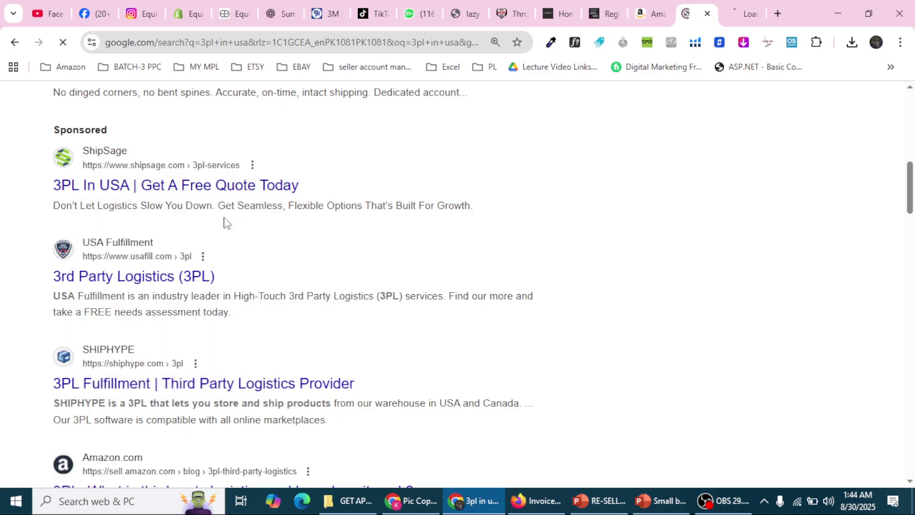
pyautogui.click(745, 13)
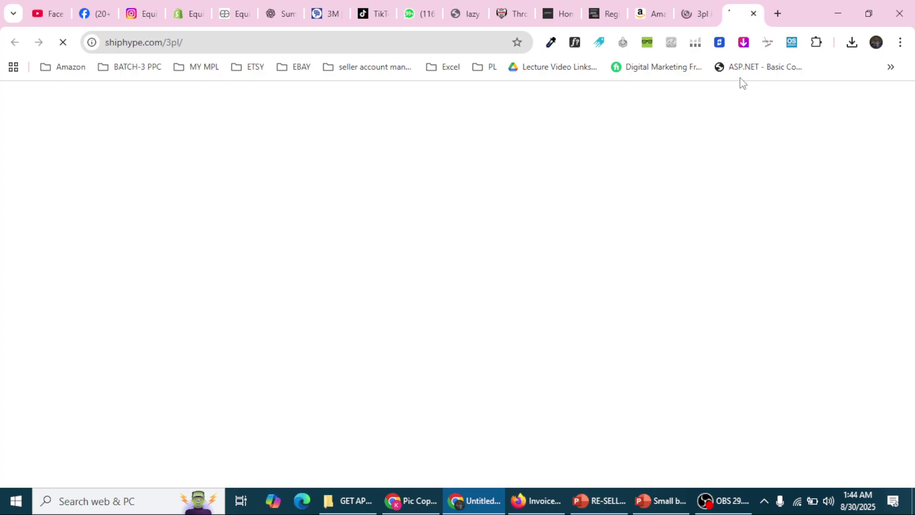
# Refine the Google search to "3pl in usa amazon" and close the SHIPHYPE tab
pyautogui.click(696, 13)
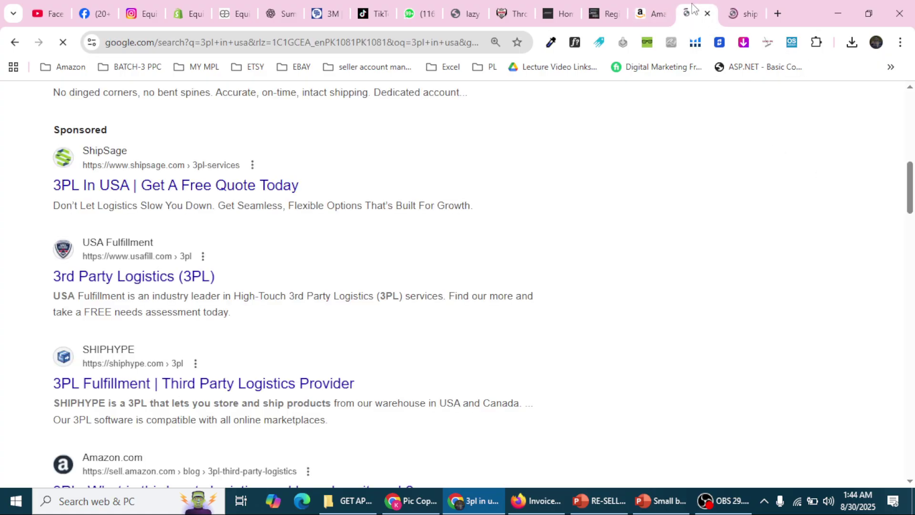
pyautogui.scroll(10, 204, 179)
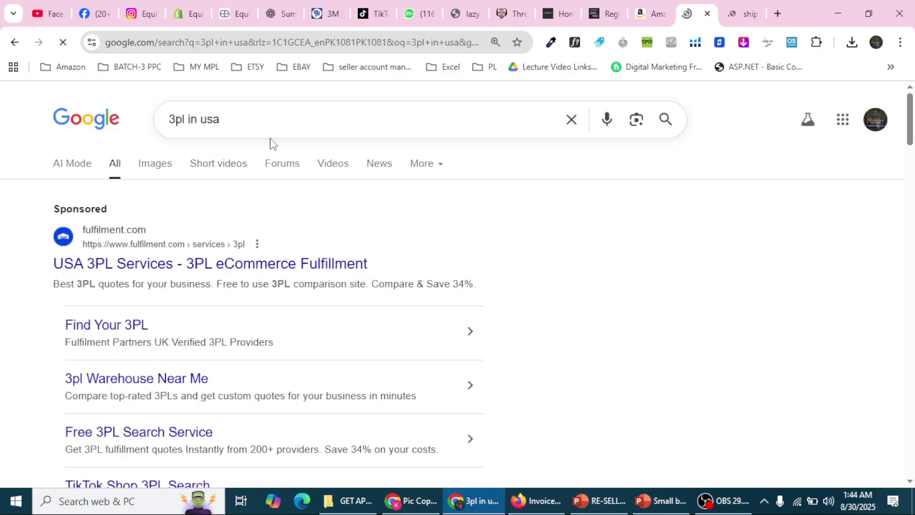
pyautogui.click(286, 104)
pyautogui.write('amazon')
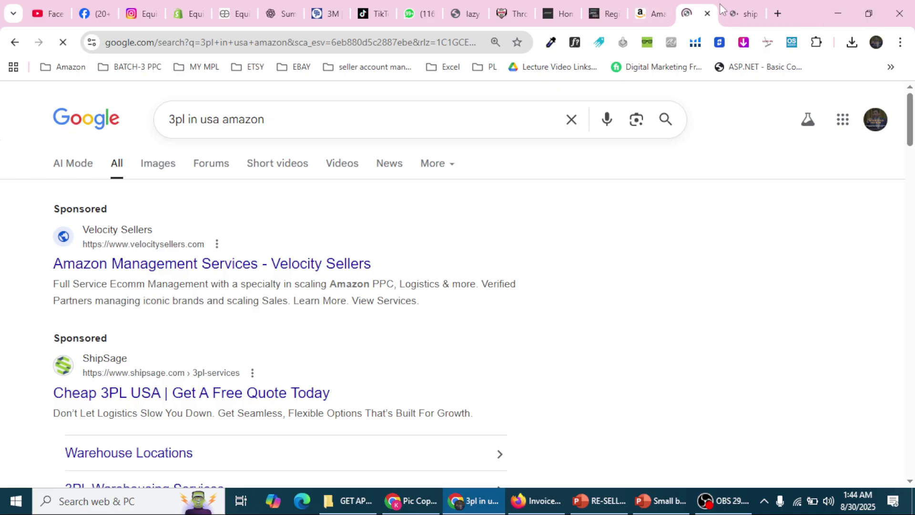
pyautogui.click(745, 13)
pyautogui.click(757, 14)
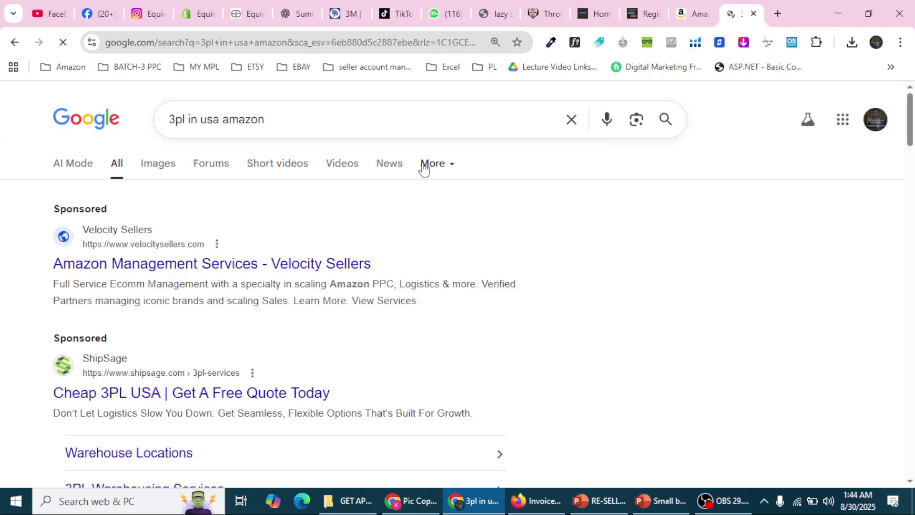
# Open SHIPHYPE's "3PL for Amazon | Fulfill Amazon Orders" search result in a new tab and go to it
pyautogui.scroll(-7, 333, 282)
pyautogui.scroll(-3, 213, 350)
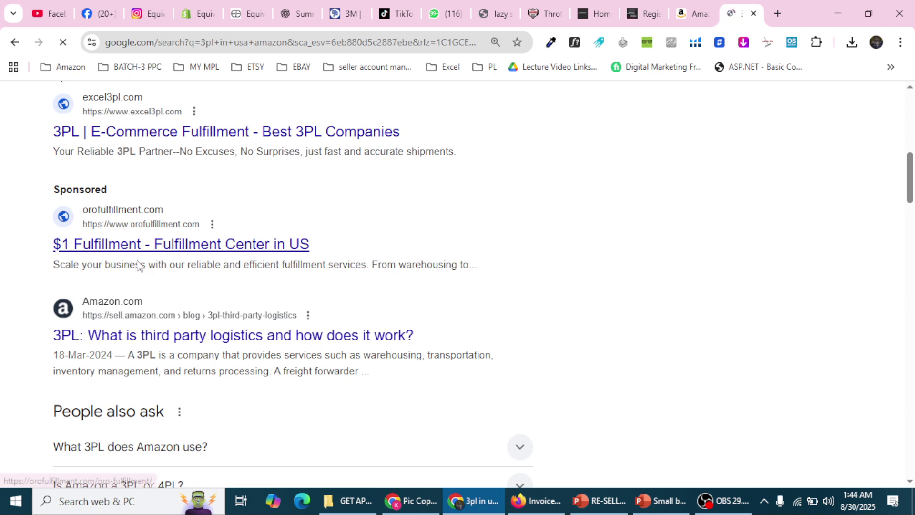
pyautogui.scroll(-8, 140, 274)
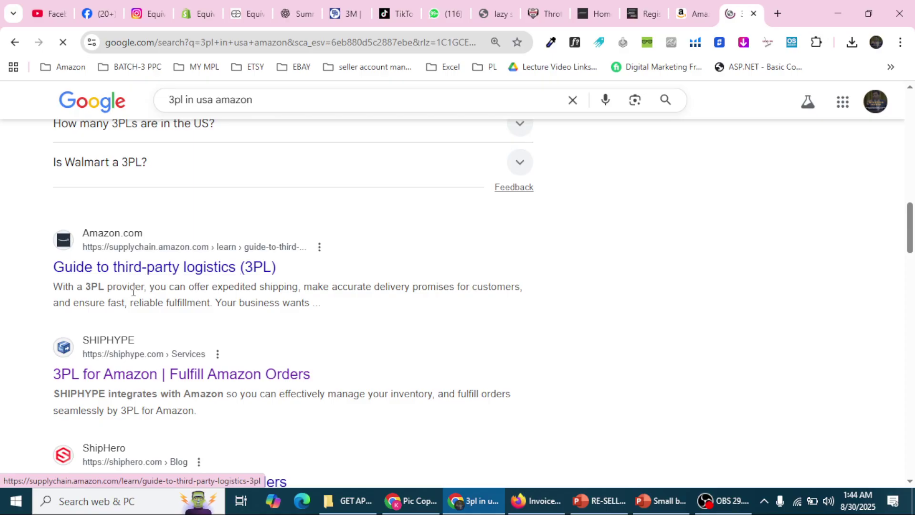
pyautogui.rightClick(144, 375)
pyautogui.click(224, 213)
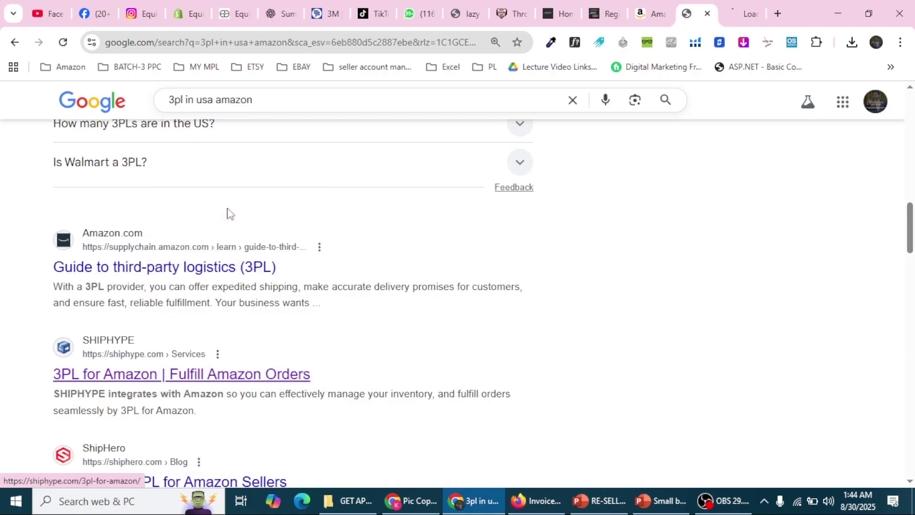
pyautogui.click(744, 13)
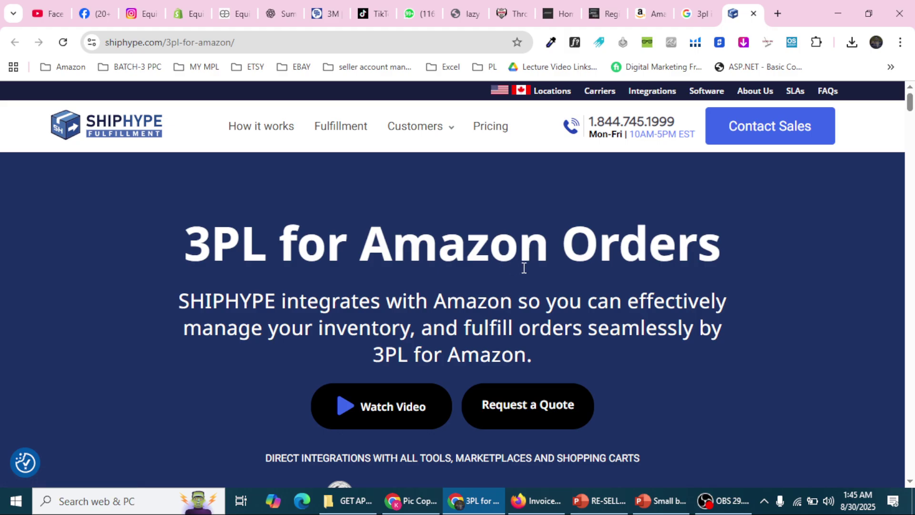
# Read the SHIPHYPE page's sections on how 3PLs fulfill Amazon orders, connect with Amazon and help scale a business
pyautogui.scroll(-10, 527, 267)
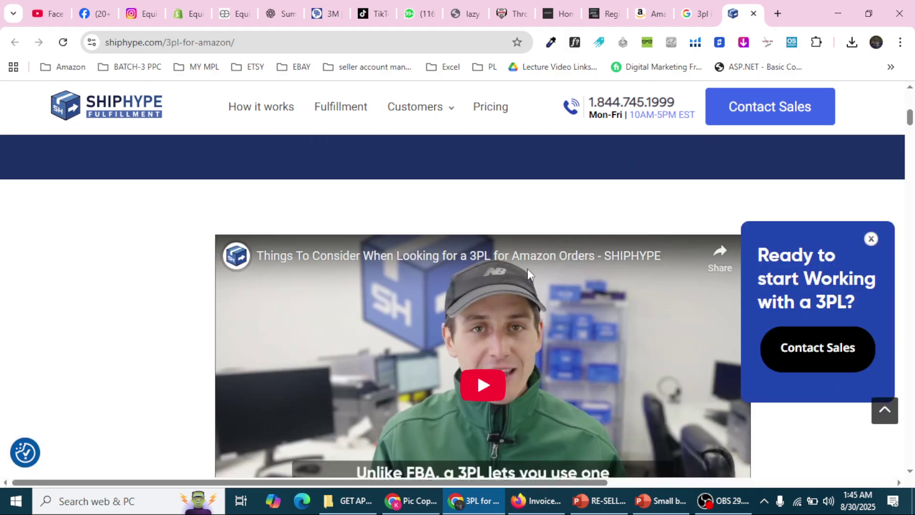
pyautogui.scroll(-10, 794, 114)
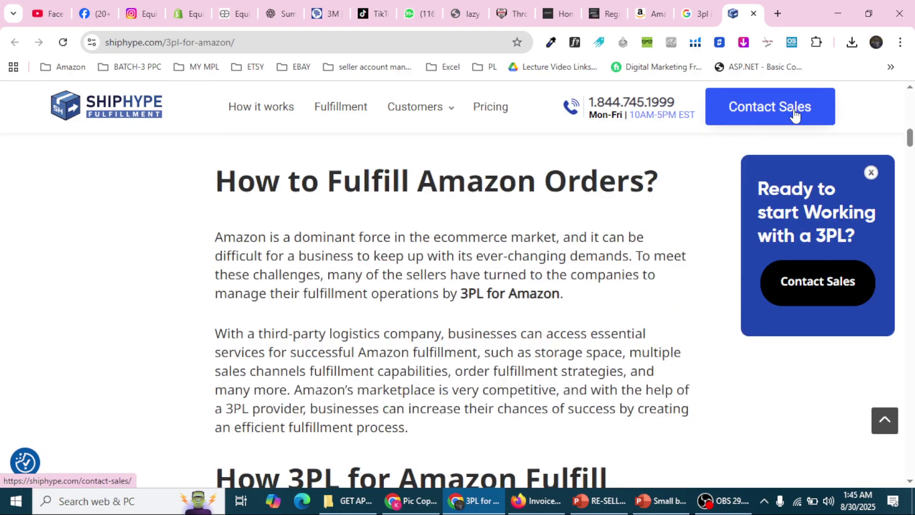
pyautogui.scroll(5, 377, 273)
pyautogui.moveTo(301, 316); pyautogui.dragTo(602, 316)
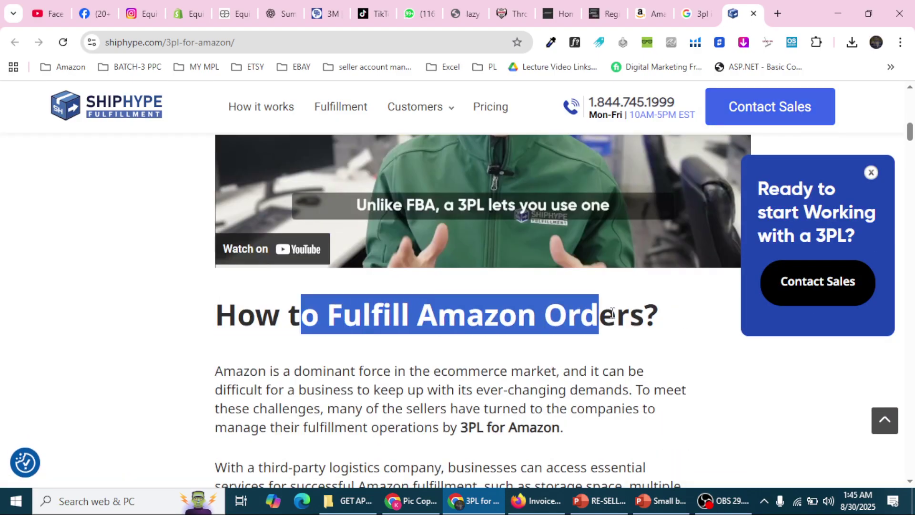
pyautogui.scroll(-5, 264, 389)
pyautogui.moveTo(255, 360); pyautogui.dragTo(445, 357)
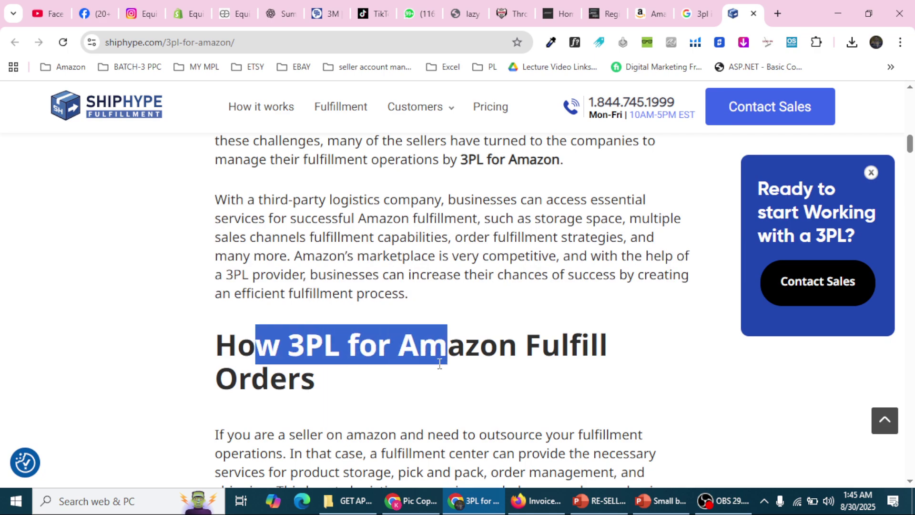
pyautogui.scroll(-8, 412, 376)
pyautogui.scroll(-15, 412, 375)
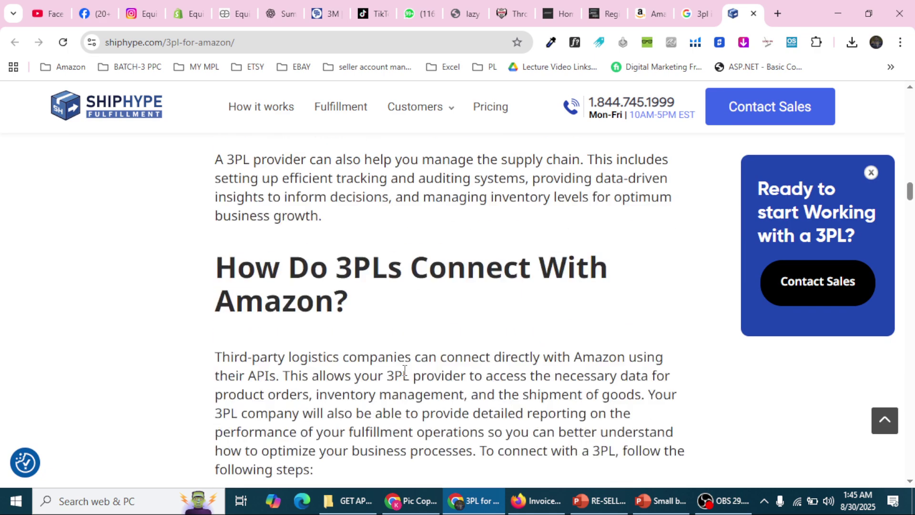
pyautogui.scroll(-15, 404, 377)
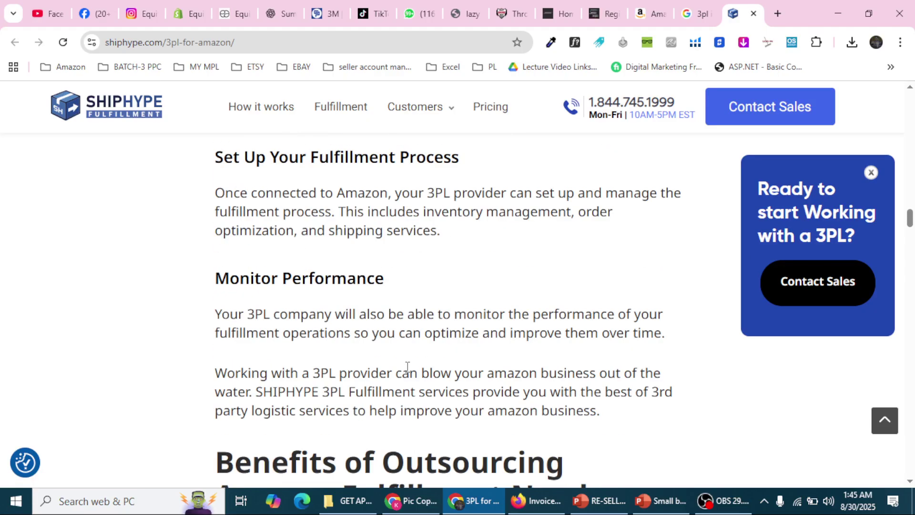
pyautogui.scroll(-12, 408, 369)
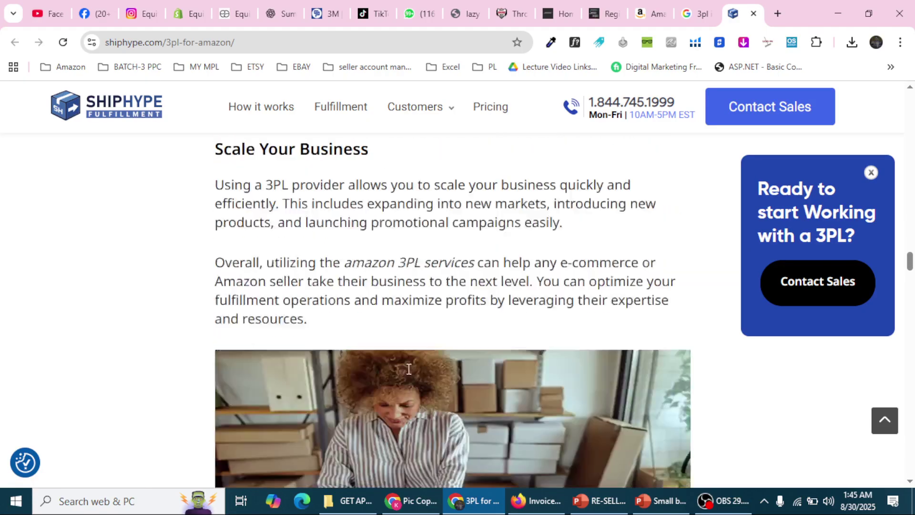
# Examine the package labelling photo, the considerations for choosing a 3PL and the section on choosing SHIPHYPE as fulfillment partner
pyautogui.scroll(3, 396, 340)
pyautogui.scroll(-1, 376, 352)
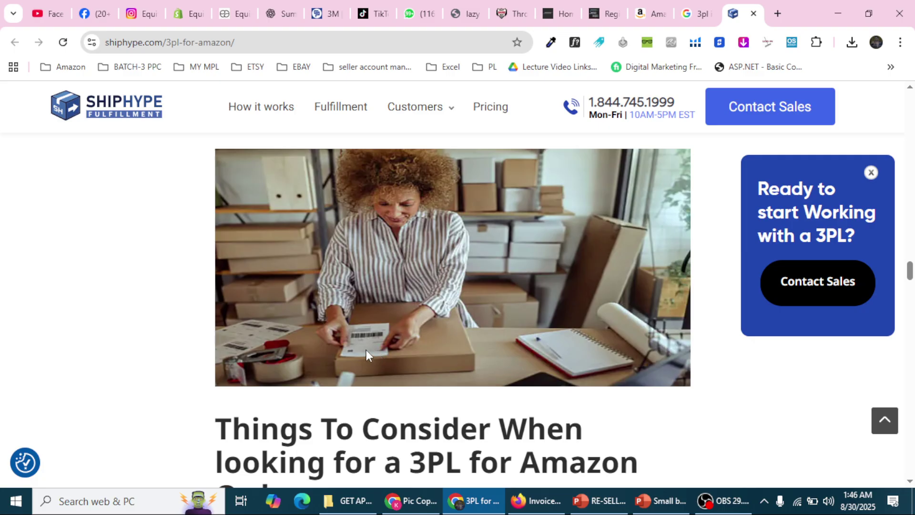
pyautogui.scroll(-3, 366, 350)
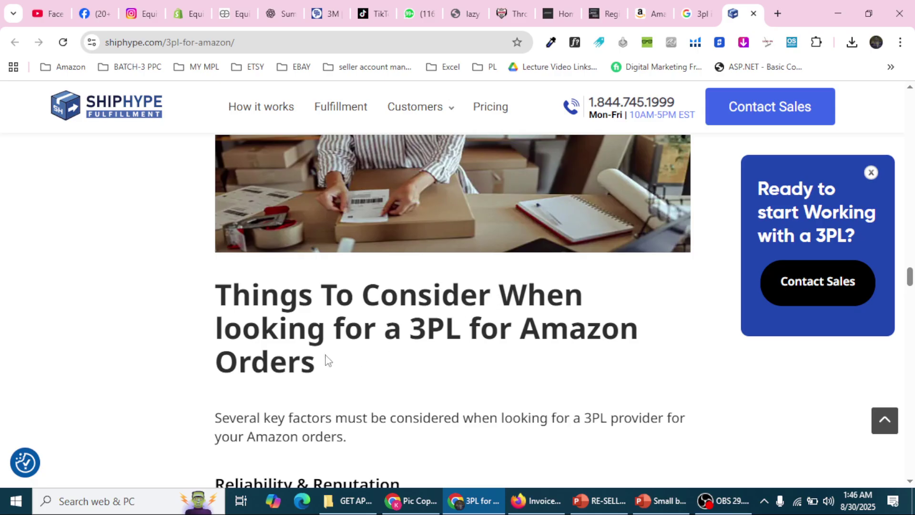
pyautogui.scroll(-10, 455, 364)
pyautogui.scroll(-18, 448, 370)
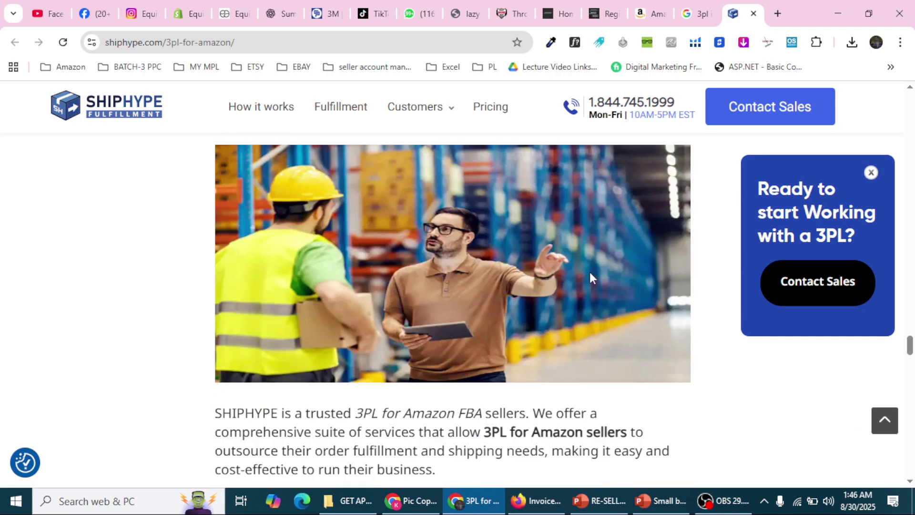
pyautogui.scroll(-3, 588, 274)
pyautogui.scroll(5, 595, 295)
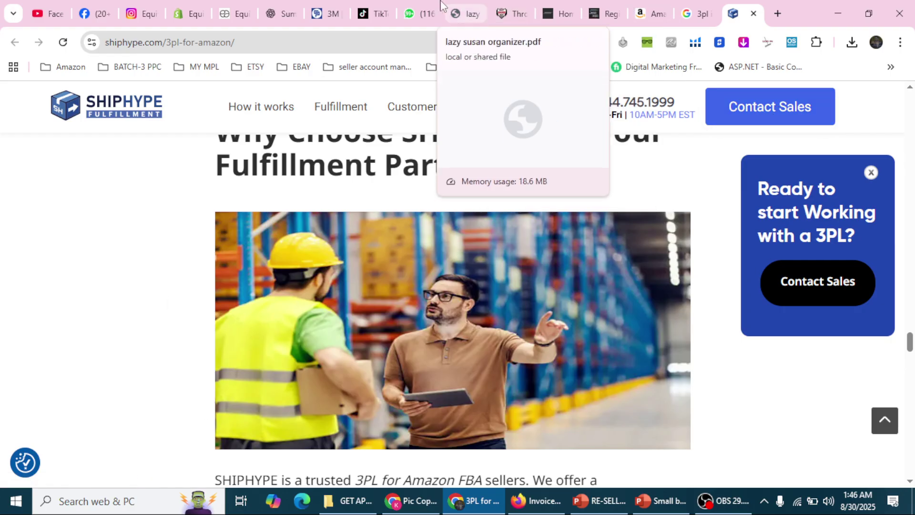
# Ask ChatGPT "how to contact with 3pl service , please write a message massgae for amazon shipment" in the Summer sale campaign chat
pyautogui.click(280, 13)
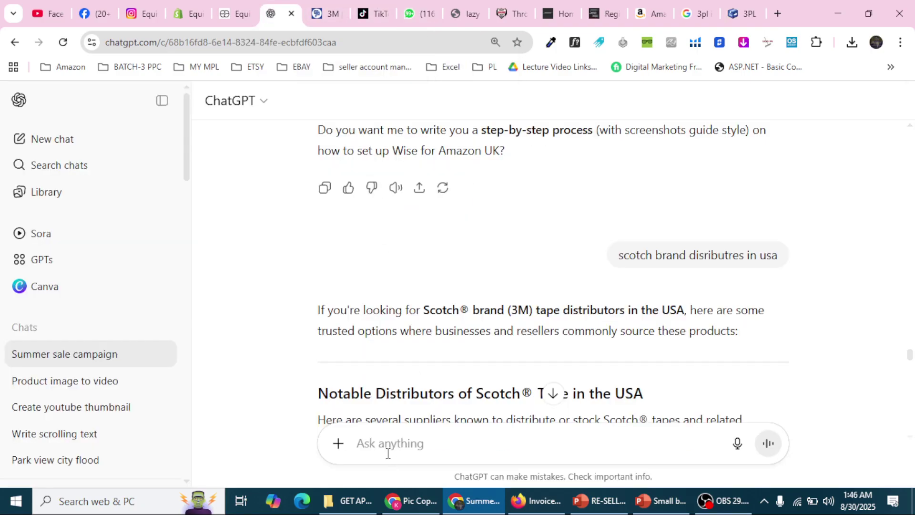
pyautogui.write('ho')
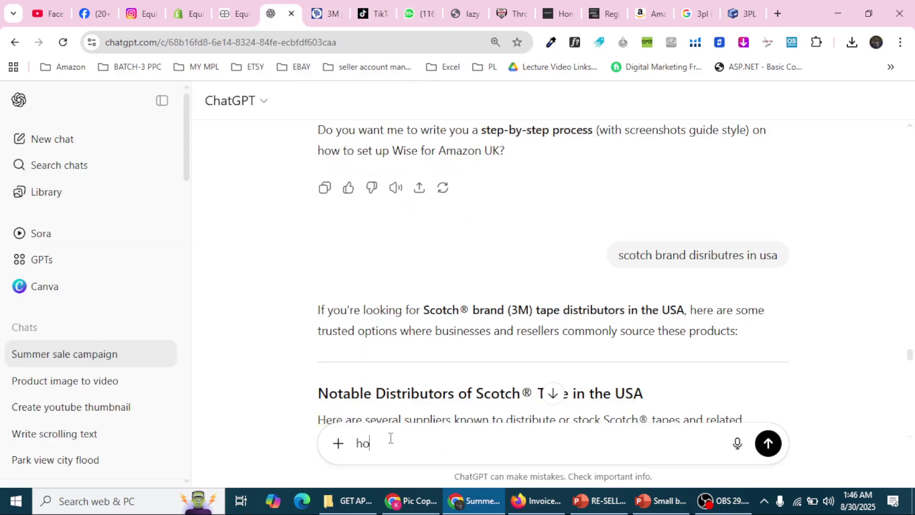
pyautogui.write('w to do ntact')
pyautogui.click(412, 443)
pyautogui.press('BackSpace')
pyautogui.click(500, 438)
pyautogui.write('with 3pl ')
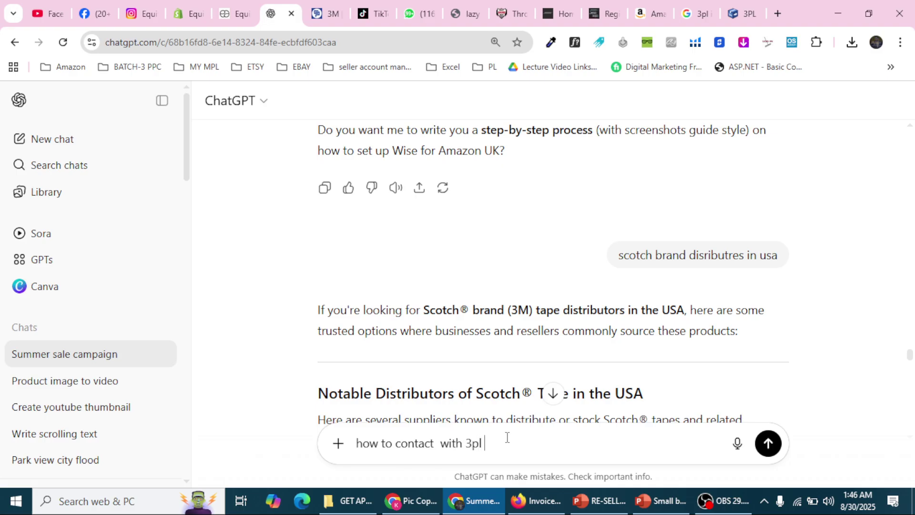
pyautogui.write('service , please write a mes')
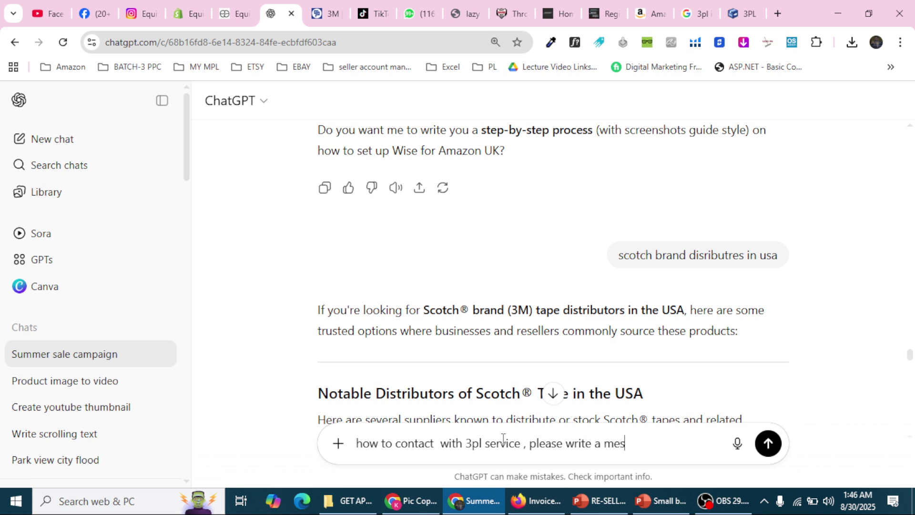
pyautogui.write('sage massgae for amazo')
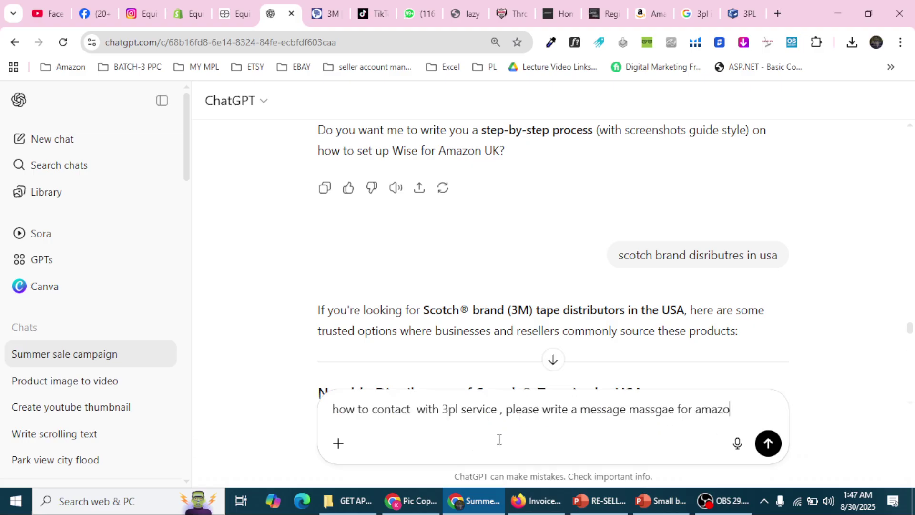
pyautogui.write('n shipment')
pyautogui.press('Return')
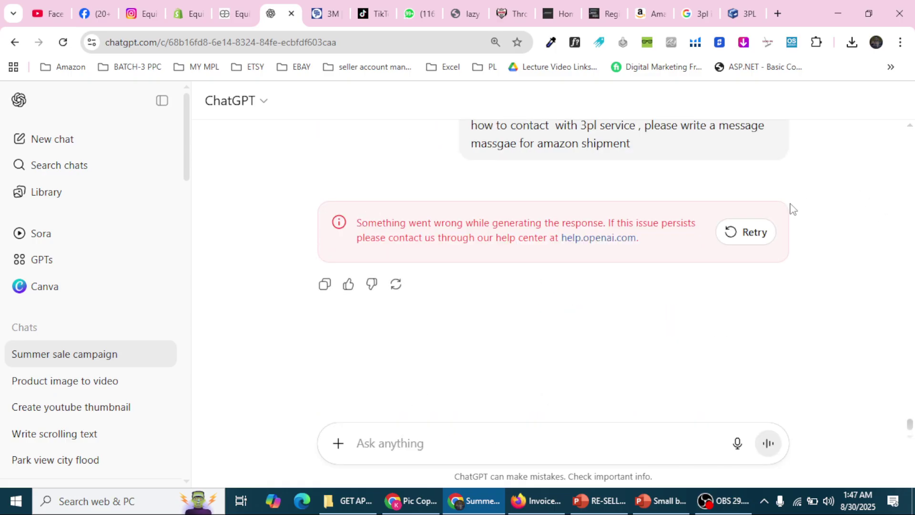
# Retry the failed ChatGPT reply and check the regenerated answer against the earlier distributor lists
pyautogui.click(750, 232)
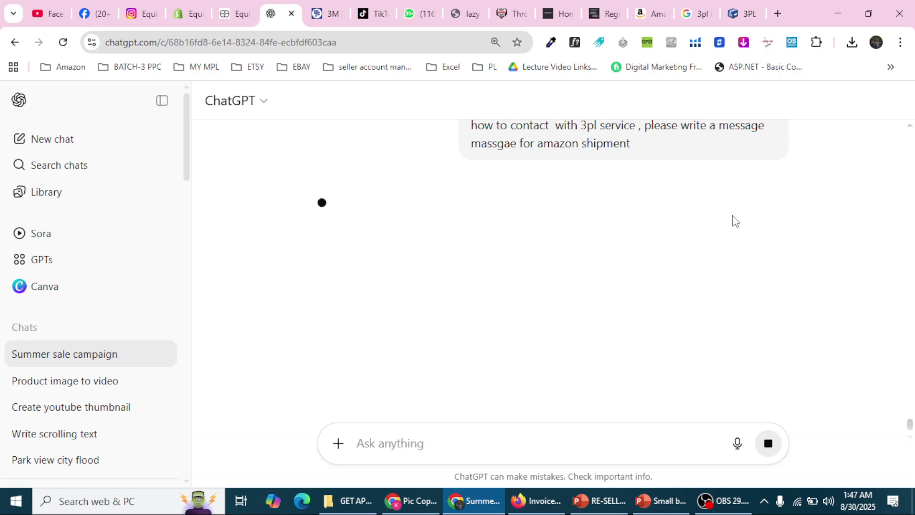
pyautogui.scroll(5, 460, 320)
pyautogui.scroll(-6, 457, 324)
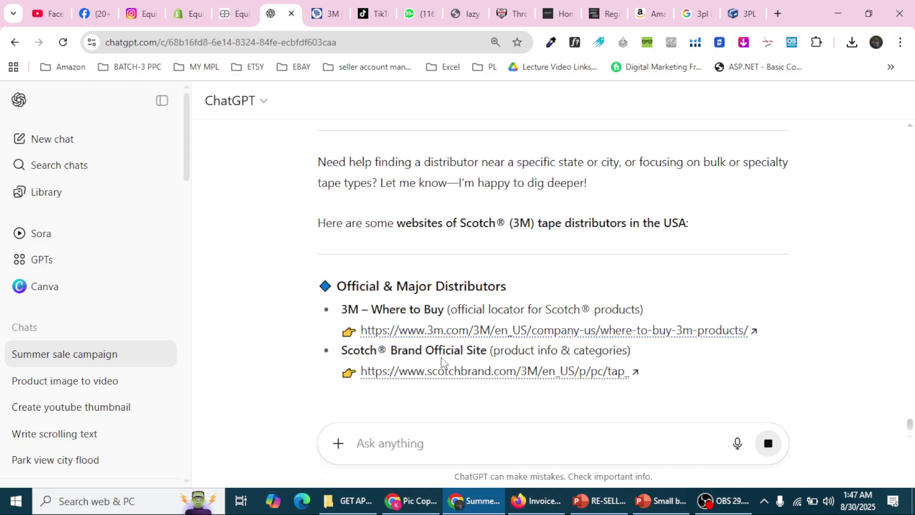
pyautogui.scroll(2, 439, 354)
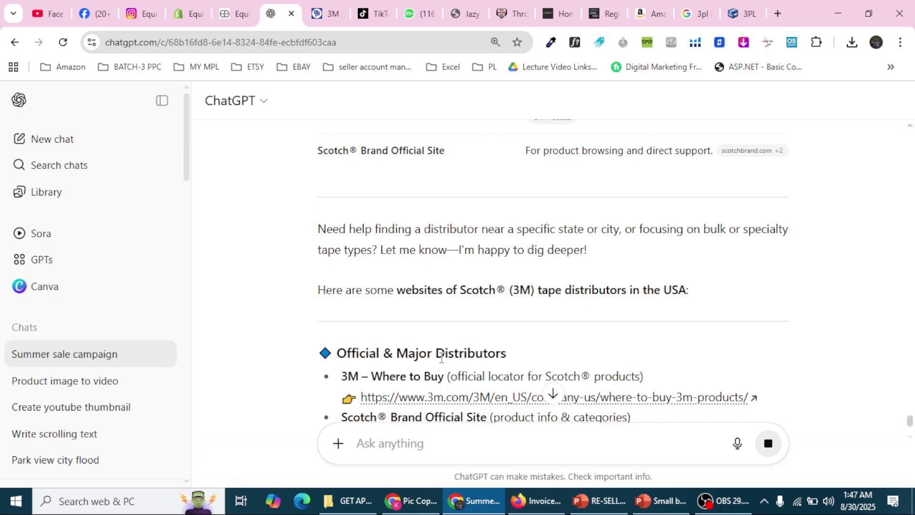
pyautogui.scroll(-4, 440, 360)
pyautogui.scroll(-2, 441, 362)
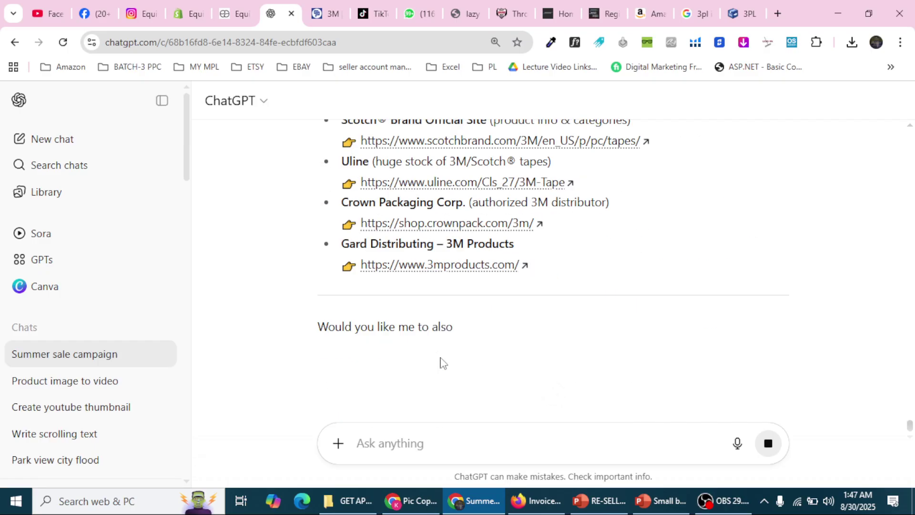
pyautogui.scroll(10, 439, 362)
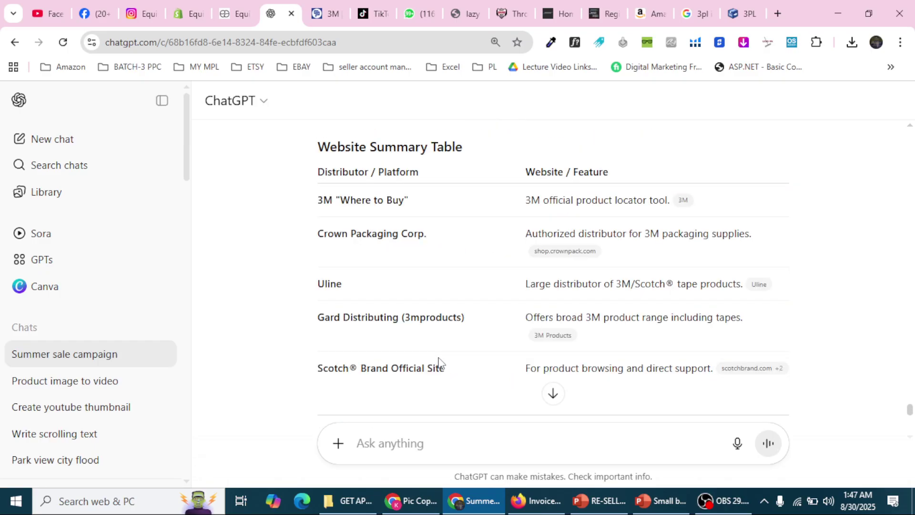
pyautogui.scroll(-10, 436, 364)
pyautogui.scroll(-2, 442, 427)
# Ask ChatGPT to "write a message to 3pl service agent , i want to ship product to amazon warehouse"
pyautogui.click(438, 435)
pyautogui.write('write a message to ')
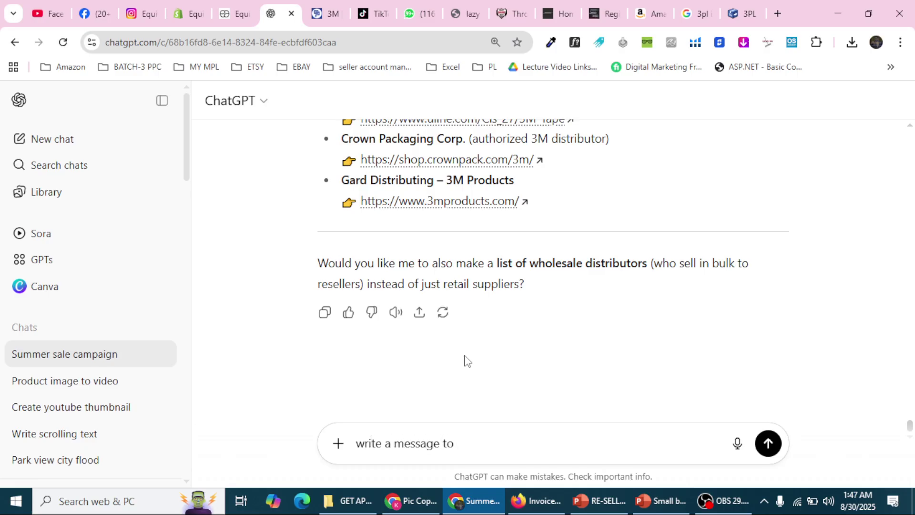
pyautogui.write('3pl service agent , i want to ship product to amazon ware')
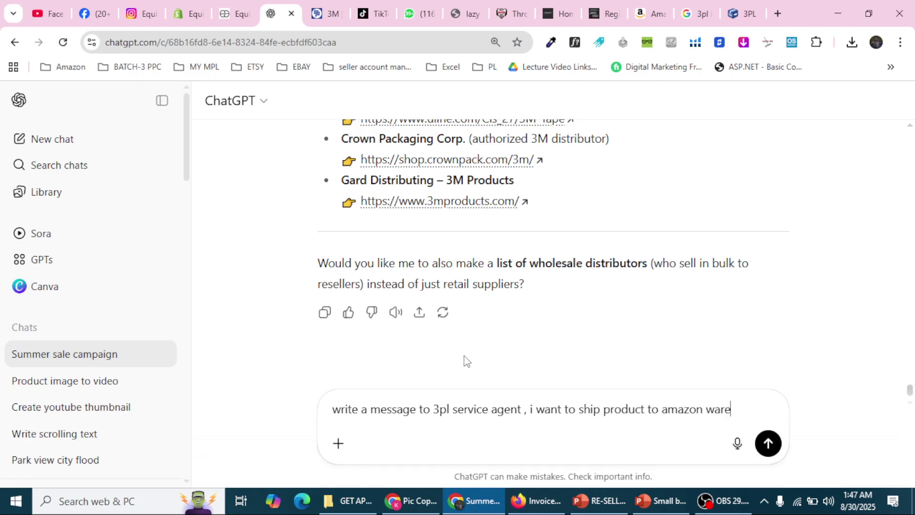
pyautogui.write('hour')
pyautogui.press('BackSpace')
pyautogui.write('se')
pyautogui.press('Return')
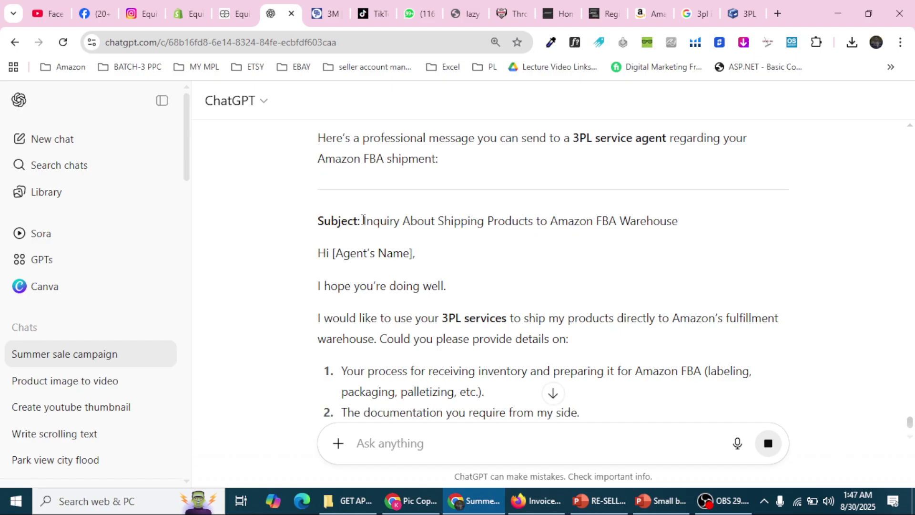
# Read the drafted message's subject, greeting and opening request for 3PL services, highlighting the lines along the way
pyautogui.moveTo(364, 227); pyautogui.dragTo(677, 235)
pyautogui.click(398, 244)
pyautogui.scroll(-1, 464, 282)
pyautogui.moveTo(318, 214); pyautogui.dragTo(443, 233)
pyautogui.click(329, 263)
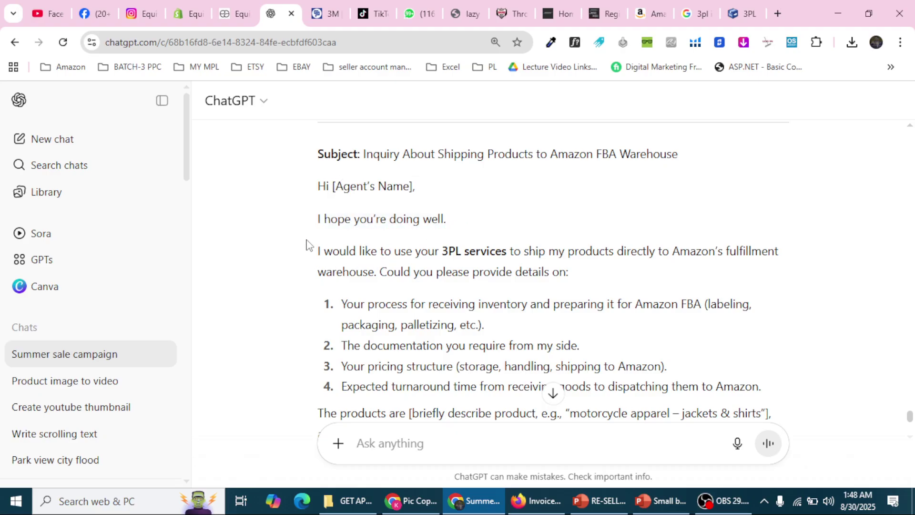
pyautogui.moveTo(313, 248); pyautogui.dragTo(508, 253)
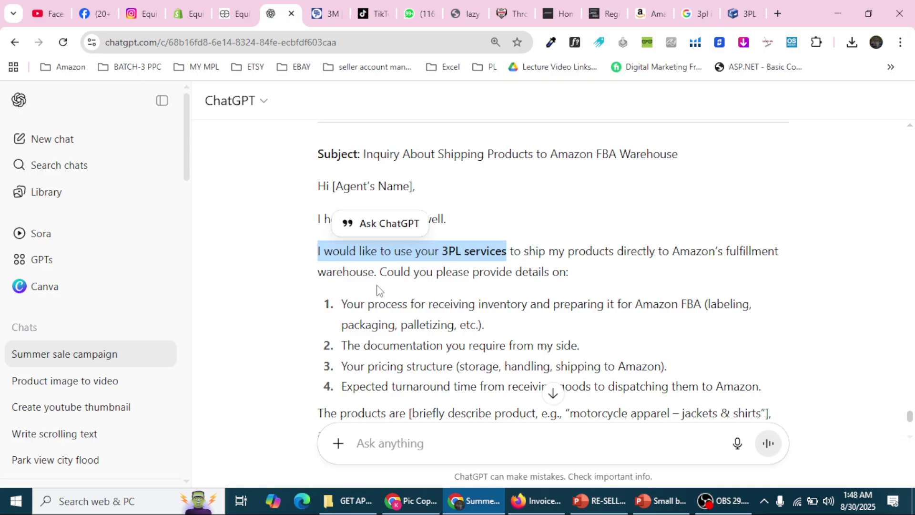
pyautogui.moveTo(376, 271); pyautogui.dragTo(550, 272)
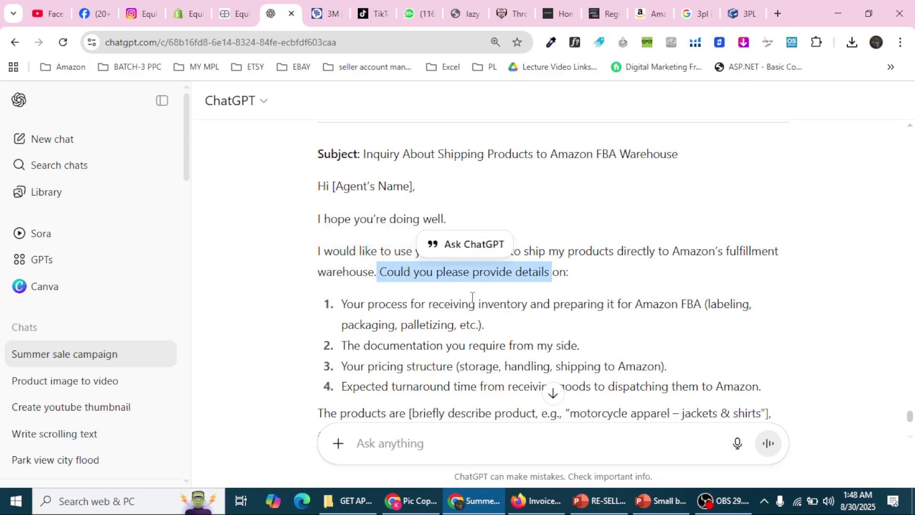
# Review the draft's four numbered questions on preparation, documentation, pricing and turnaround time, plus its product details and sign-off
pyautogui.scroll(-1, 472, 296)
pyautogui.click(386, 237)
pyautogui.moveTo(346, 237); pyautogui.dragTo(550, 275)
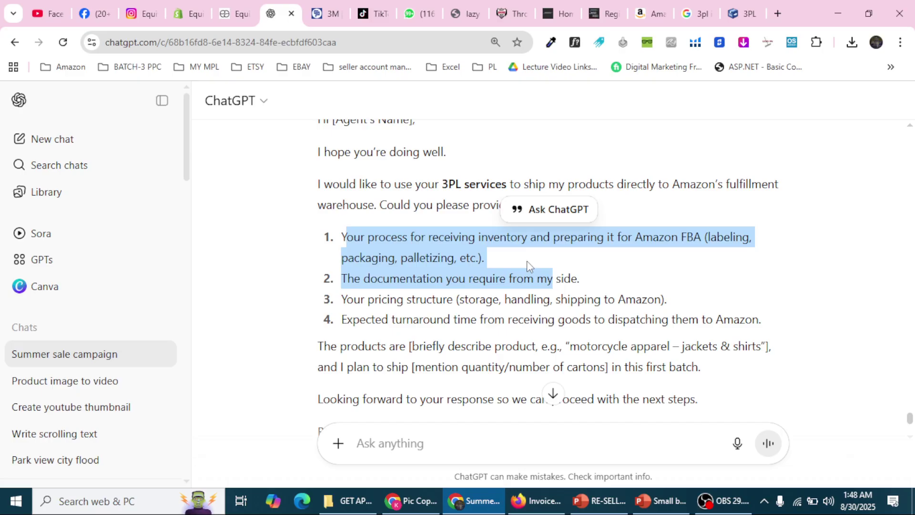
pyautogui.click(374, 291)
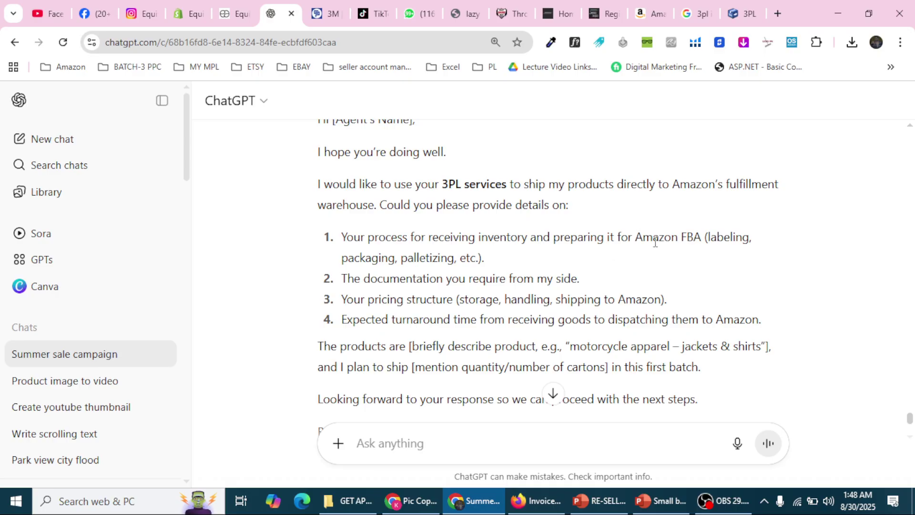
pyautogui.moveTo(710, 236); pyautogui.dragTo(753, 260)
pyautogui.moveTo(348, 278); pyautogui.dragTo(601, 281)
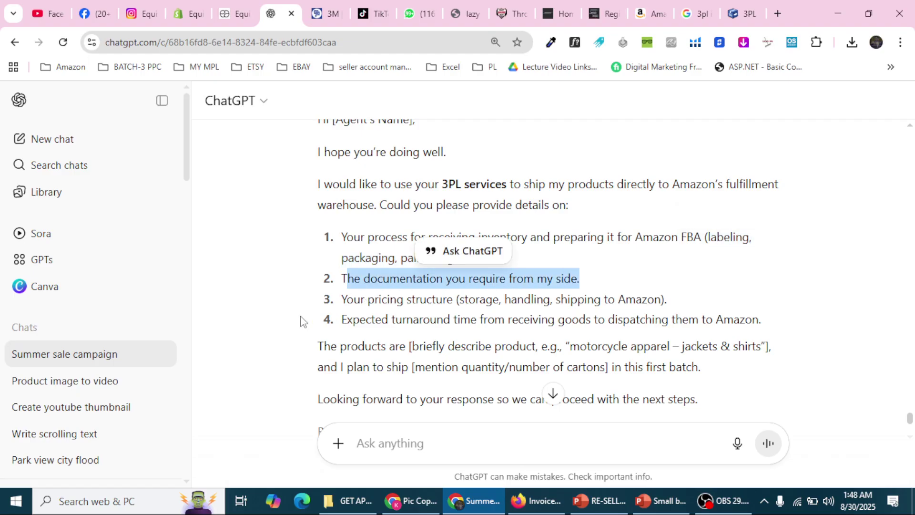
pyautogui.moveTo(345, 299); pyautogui.dragTo(678, 307)
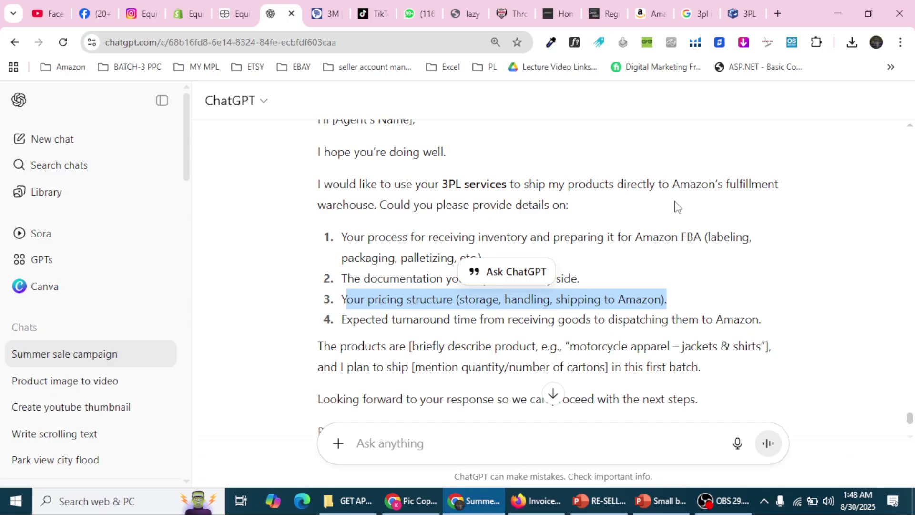
pyautogui.moveTo(342, 320); pyautogui.dragTo(765, 336)
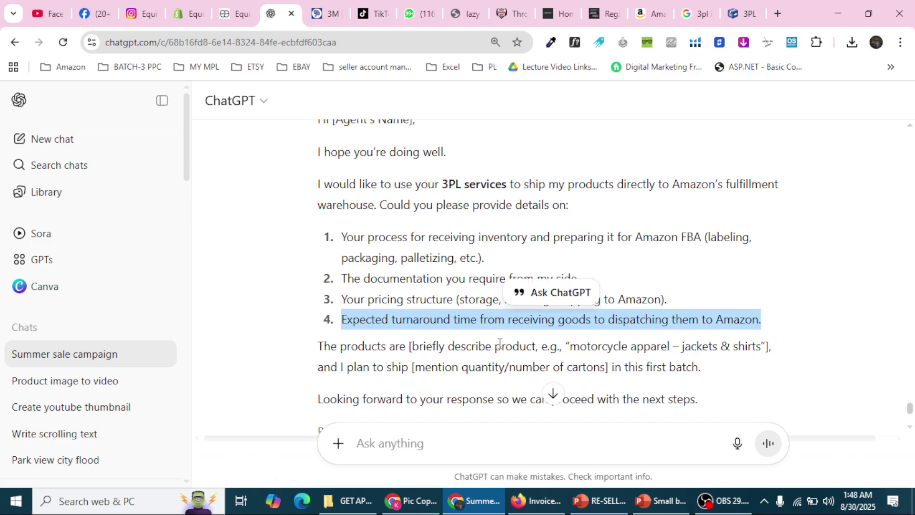
pyautogui.scroll(-1, 519, 365)
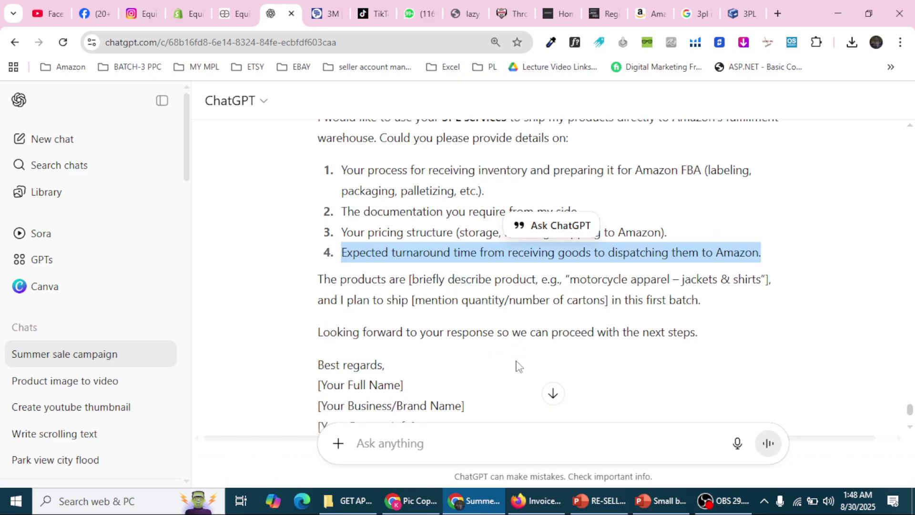
pyautogui.scroll(-2, 496, 320)
pyautogui.scroll(1, 438, 298)
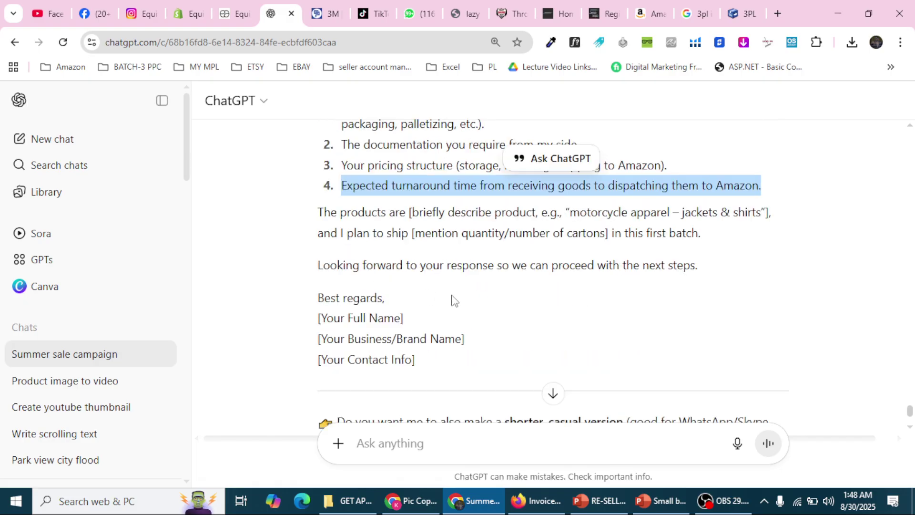
# Revisit the SHIPHYPE page, switch to the Small brand approval PowerPoint and highlight the question on labelling and shipping services
pyautogui.click(743, 13)
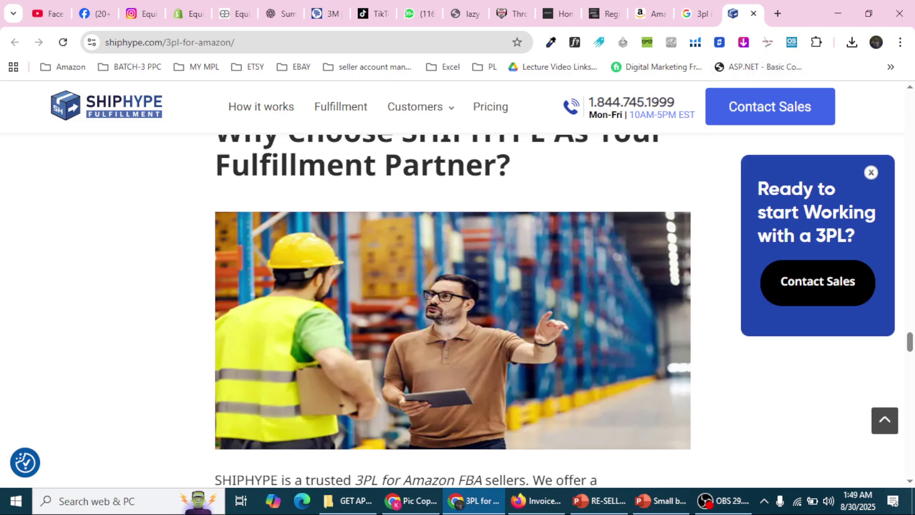
pyautogui.moveTo(338, 504)
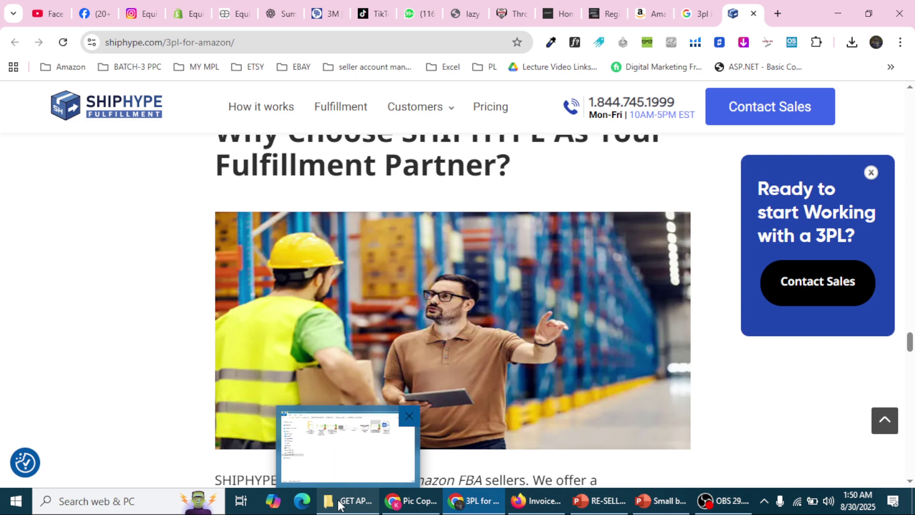
pyautogui.click(659, 500)
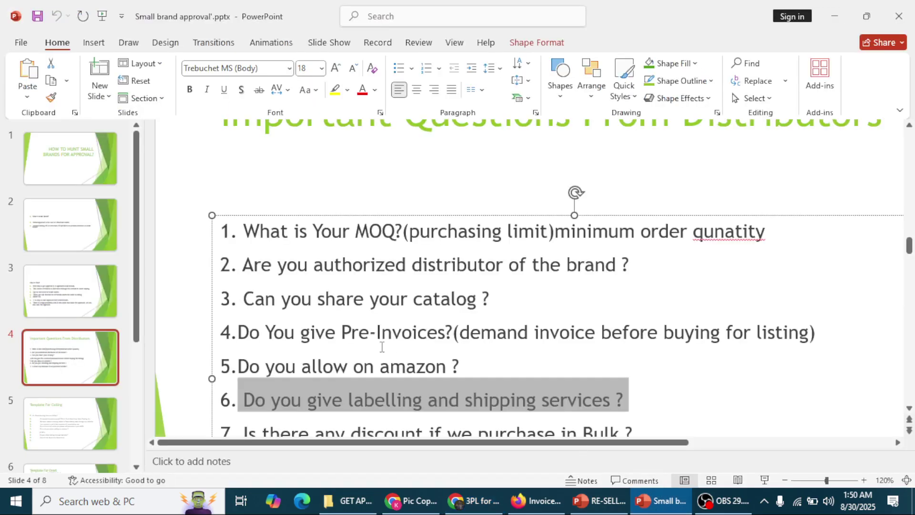
pyautogui.click(367, 396)
pyautogui.click(658, 403)
pyautogui.moveTo(623, 400); pyautogui.dragTo(244, 403)
# Review the distributor questions on slide 4 and highlight the one about a discount for bulk purchases
pyautogui.scroll(1, 738, 130)
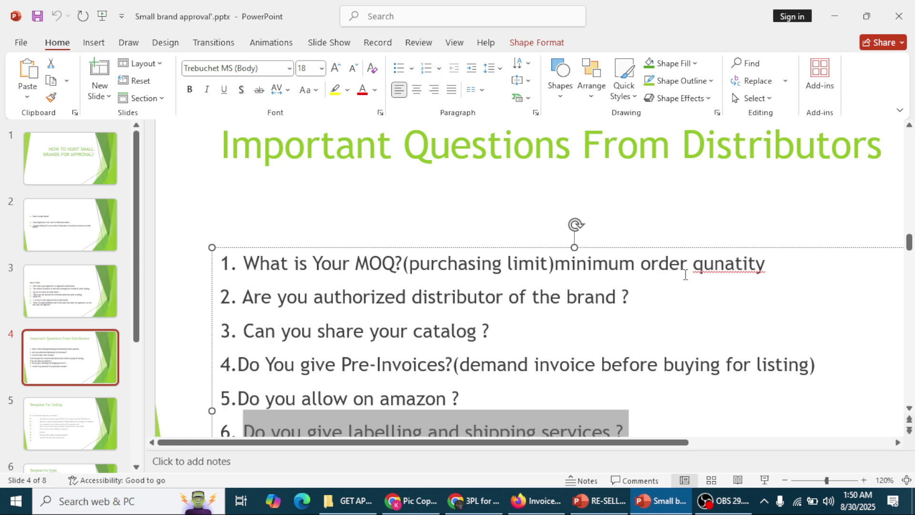
pyautogui.scroll(-2, 638, 325)
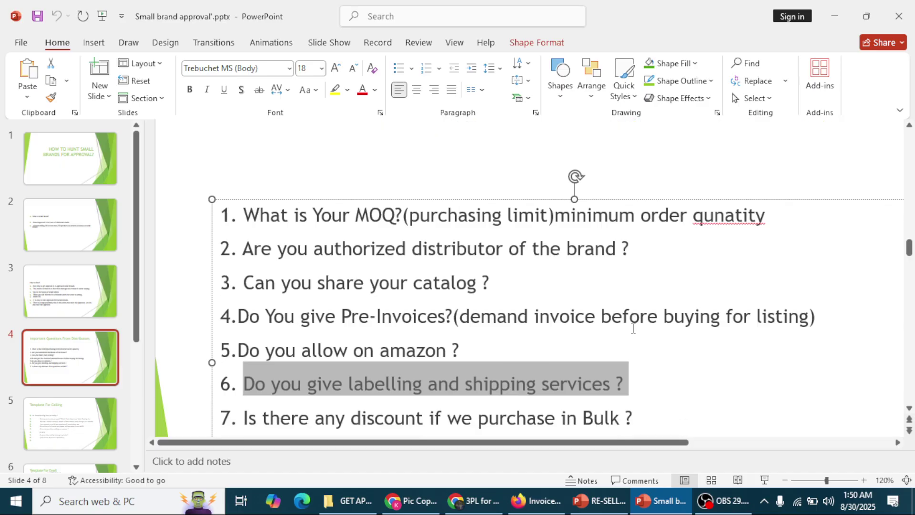
pyautogui.scroll(-1, 331, 419)
pyautogui.click(262, 385)
pyautogui.moveTo(339, 384); pyautogui.dragTo(527, 381)
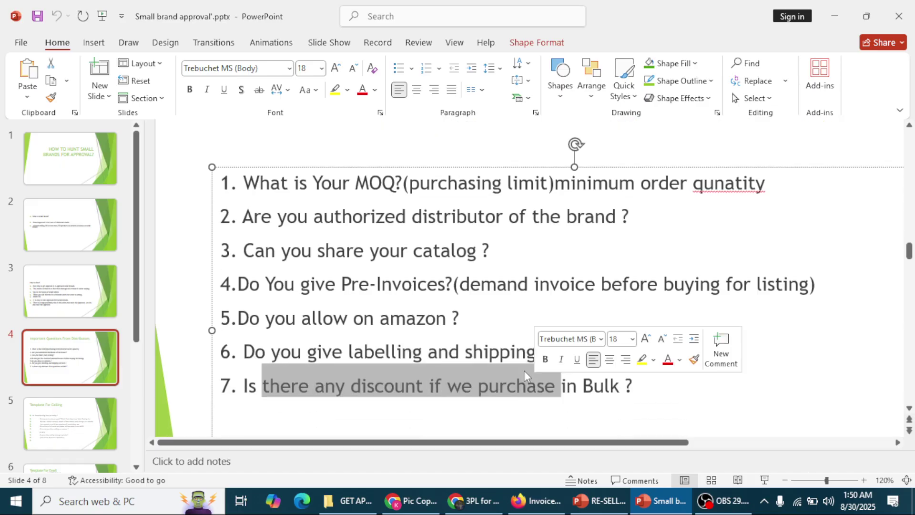
pyautogui.click(427, 285)
# Copy the seven distributor questions from slide 4 and paste them into the ChatGPT prompt
pyautogui.scroll(1, 376, 257)
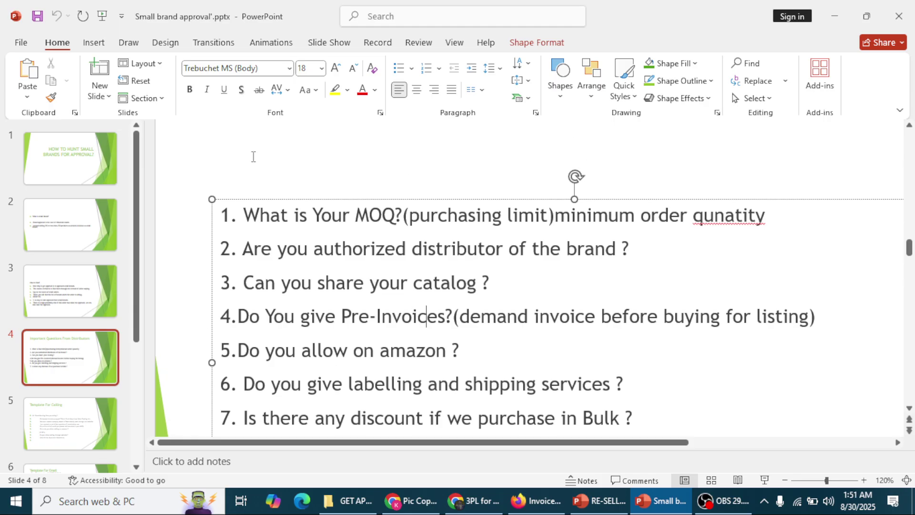
pyautogui.moveTo(231, 216); pyautogui.dragTo(648, 370)
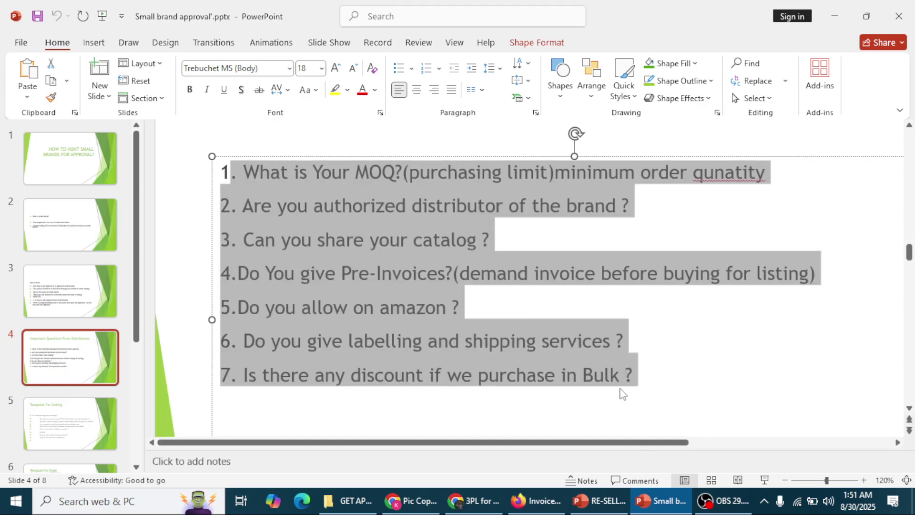
pyautogui.click(828, 26)
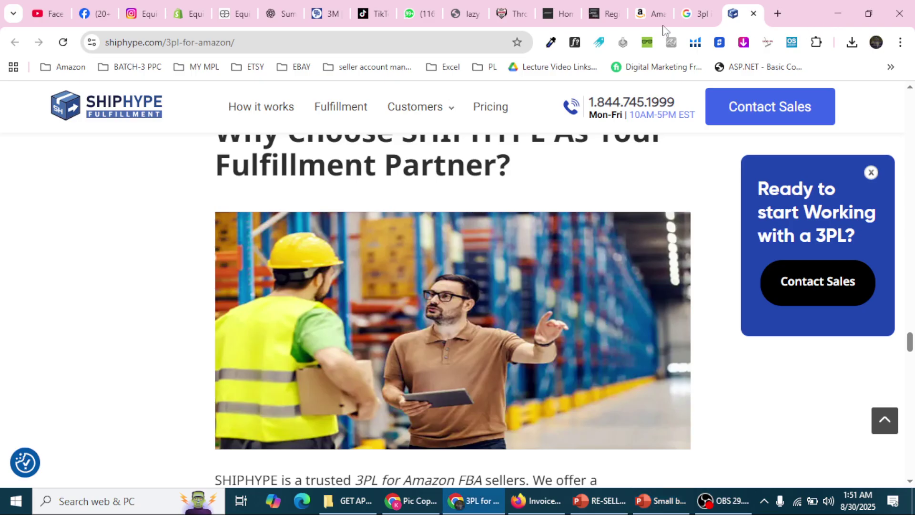
pyautogui.click(271, 13)
pyautogui.click(405, 434)
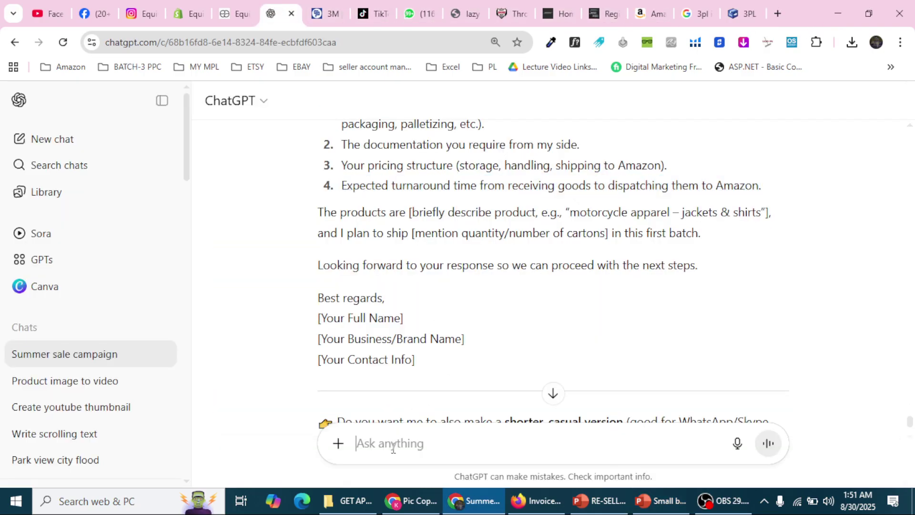
pyautogui.hotkey('ctrl', 'v')
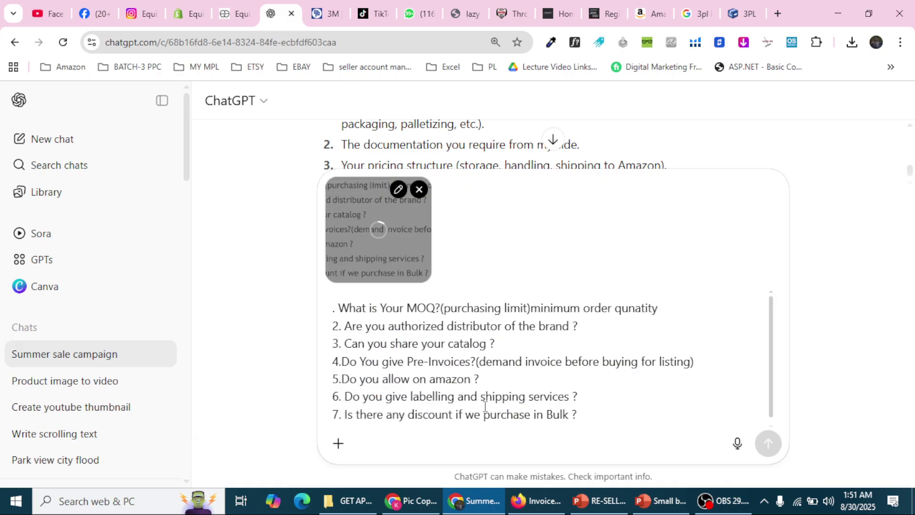
# Remove the attached image from the prompt and add "please write a wholsale axccount inquiry" after the seven questions
pyautogui.click(419, 189)
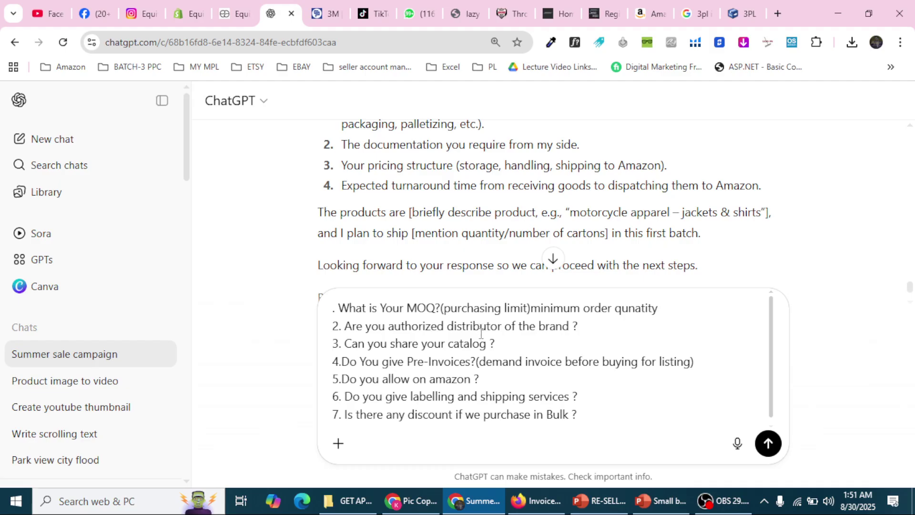
pyautogui.click(598, 417)
pyautogui.write('p')
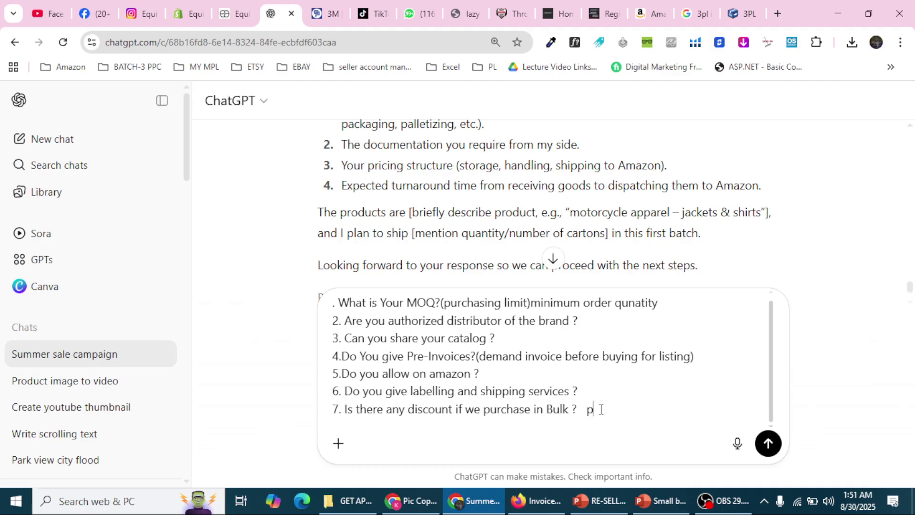
pyautogui.write('lease write a wholsale axc')
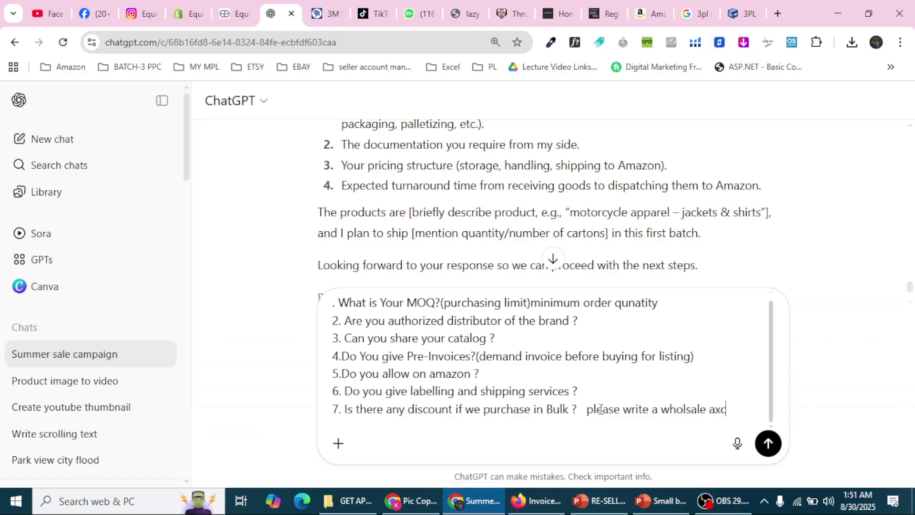
pyautogui.write('count inquiry')
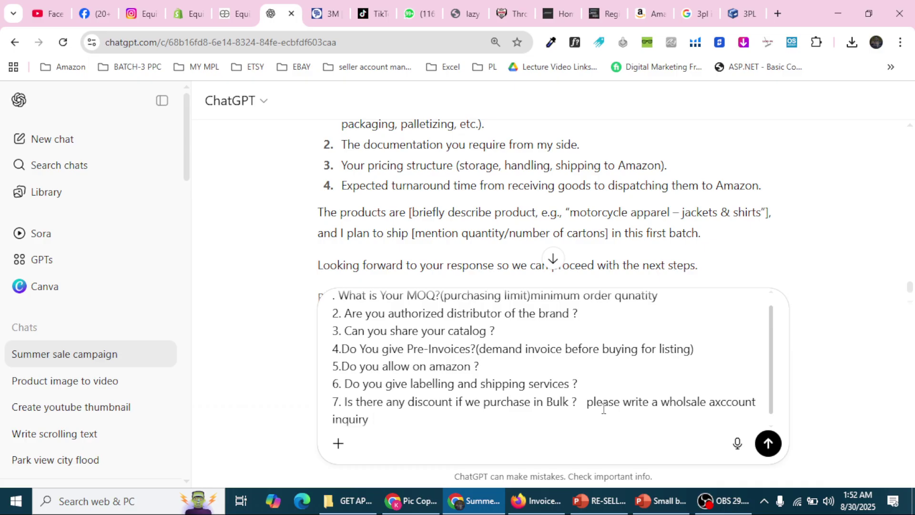
# Complete the request with "for brand , brand name is SCOTCH , on behalf of my llc aniya" and submit it
pyautogui.write('o')
pyautogui.press('BackSpace')
pyautogui.write('for b')
pyautogui.write('rand n')
pyautogui.write(' ,')
pyautogui.write(' brand nam')
pyautogui.write('e ')
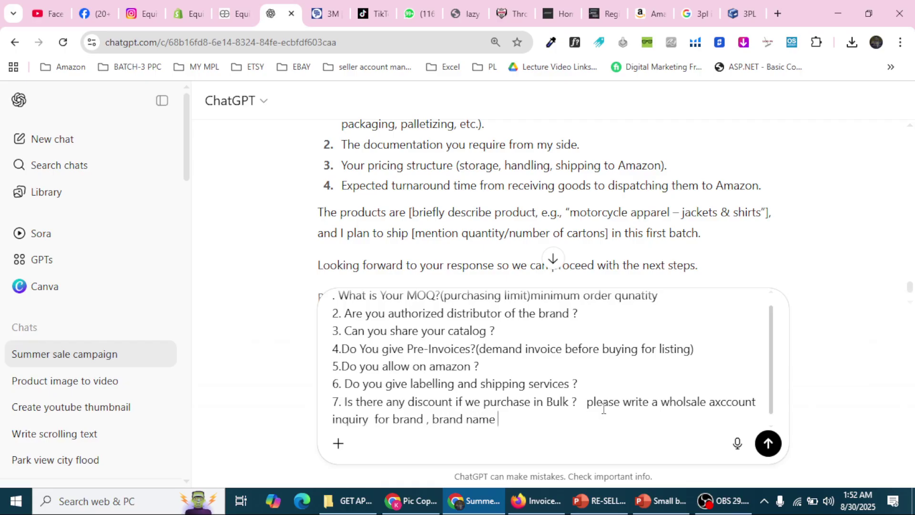
pyautogui.write('is SCOTCH ,')
pyautogui.write('on ')
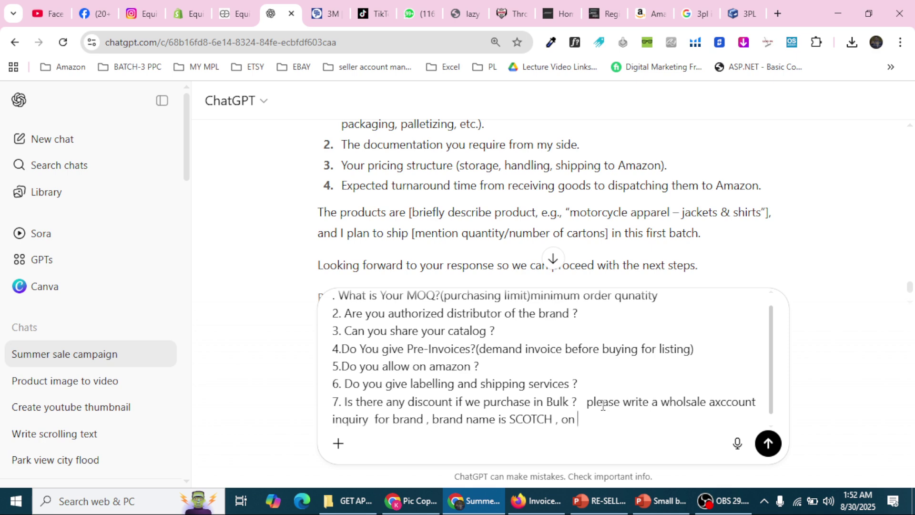
pyautogui.write('behalf of my llc aniya')
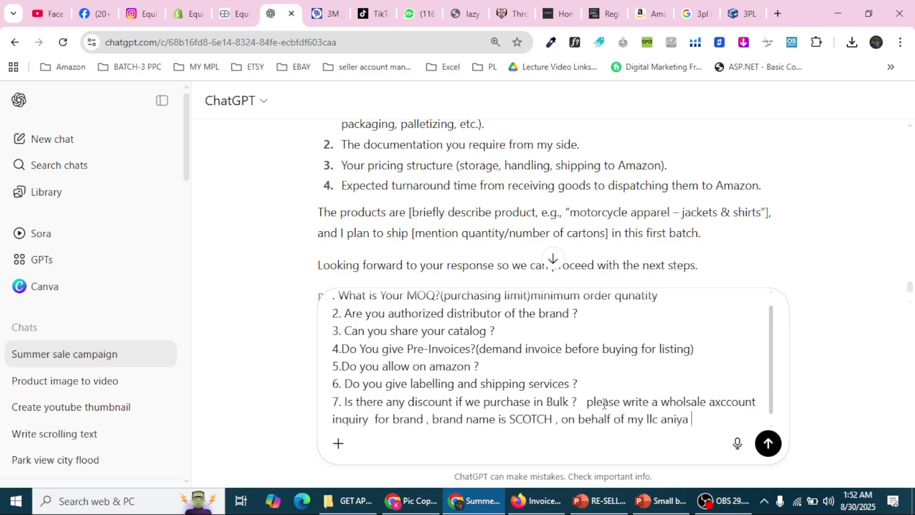
pyautogui.press('Return')
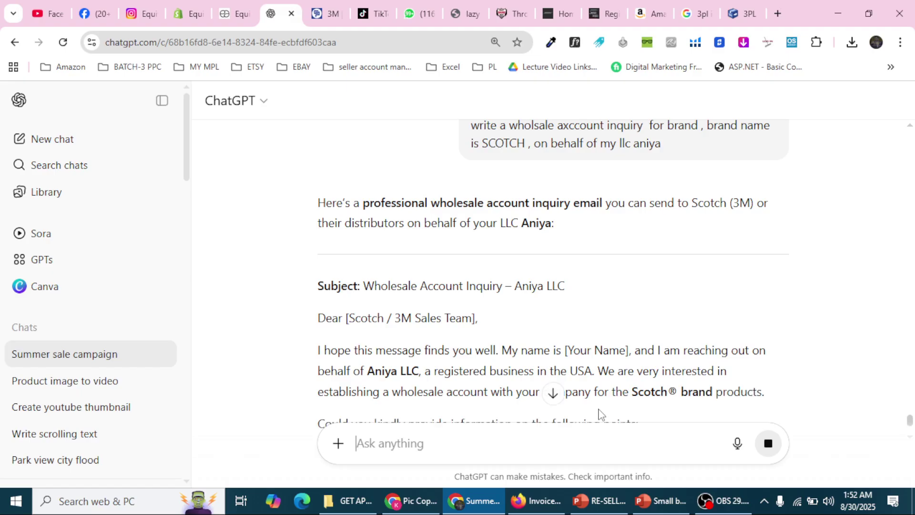
# Review the drafted email's subject, greeting and introduction, highlighting the name placeholder and the wholesale account phrase
pyautogui.scroll(-1, 473, 339)
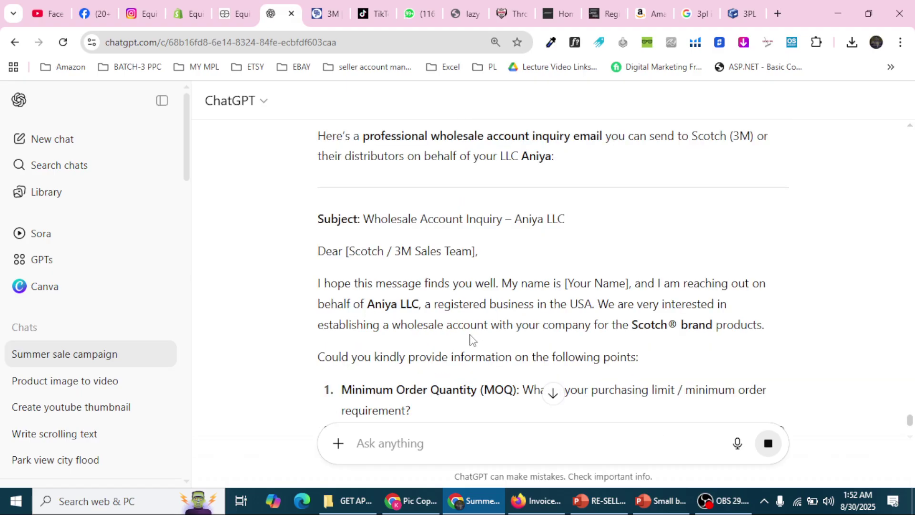
pyautogui.scroll(-1, 473, 340)
pyautogui.doubleClick(376, 152)
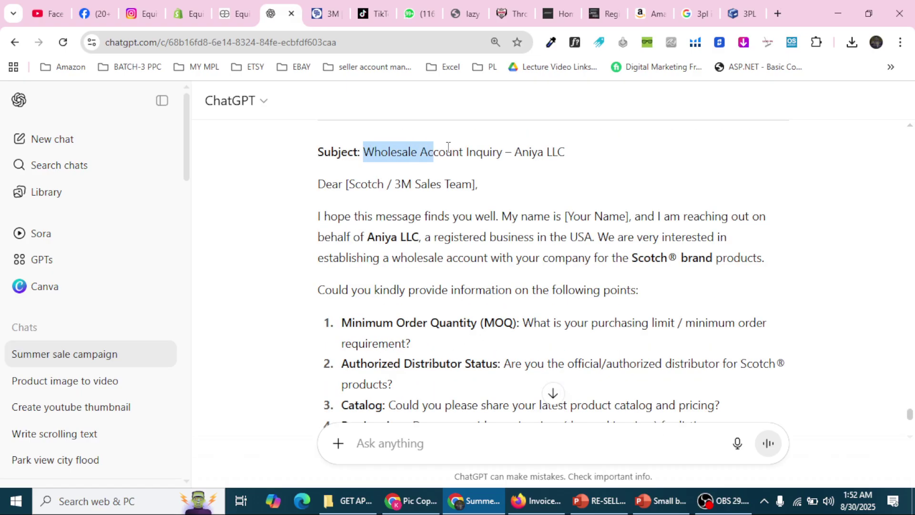
pyautogui.moveTo(437, 146); pyautogui.dragTo(572, 155)
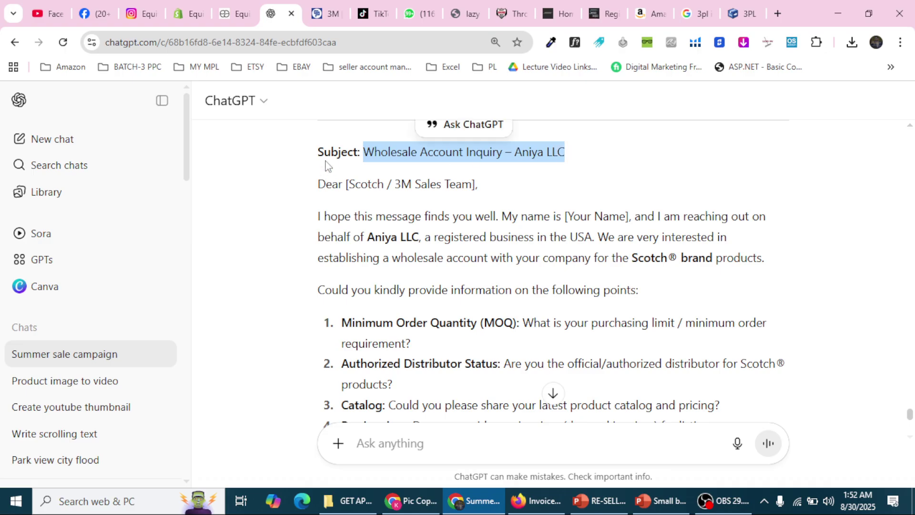
pyautogui.moveTo(315, 185); pyautogui.dragTo(473, 186)
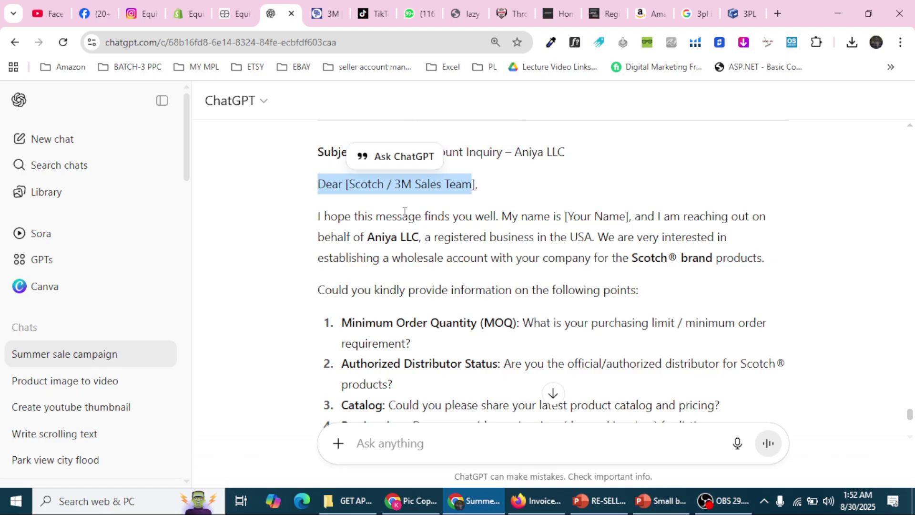
pyautogui.scroll(-1, 405, 211)
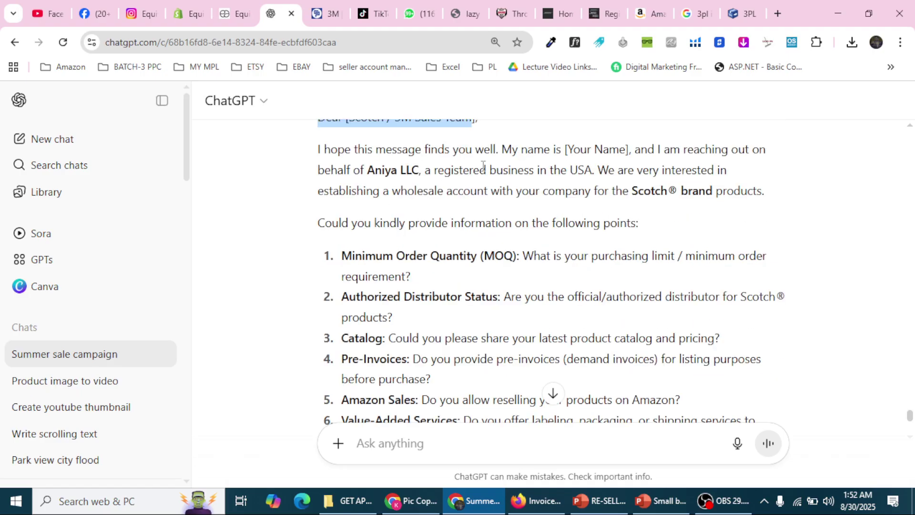
pyautogui.moveTo(520, 150); pyautogui.dragTo(573, 152)
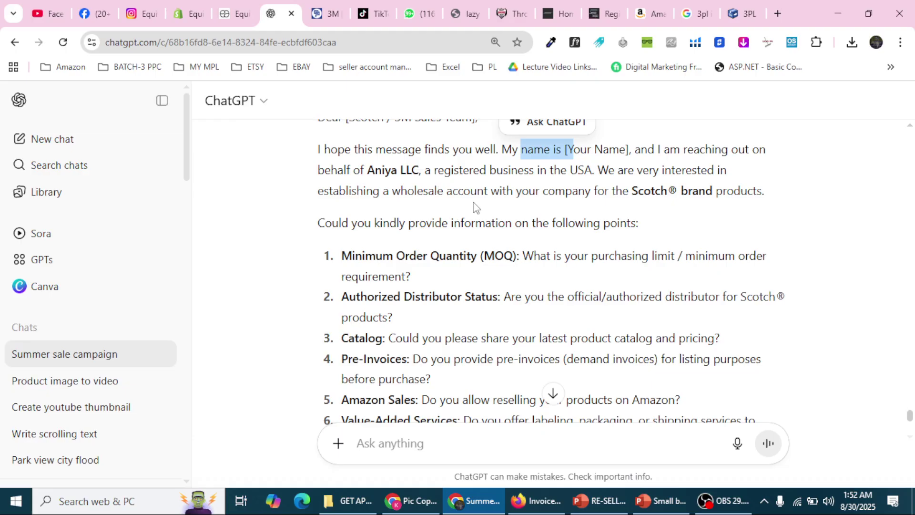
pyautogui.moveTo(490, 191); pyautogui.dragTo(395, 195)
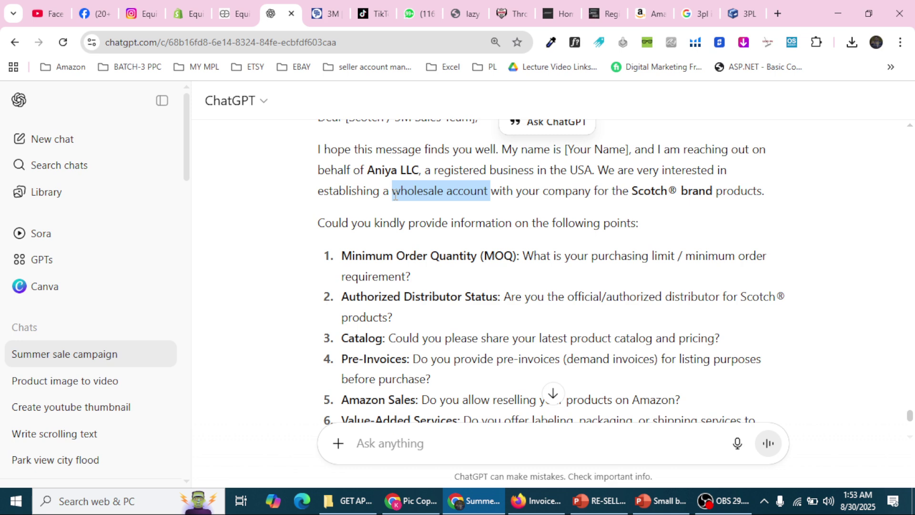
pyautogui.click(499, 196)
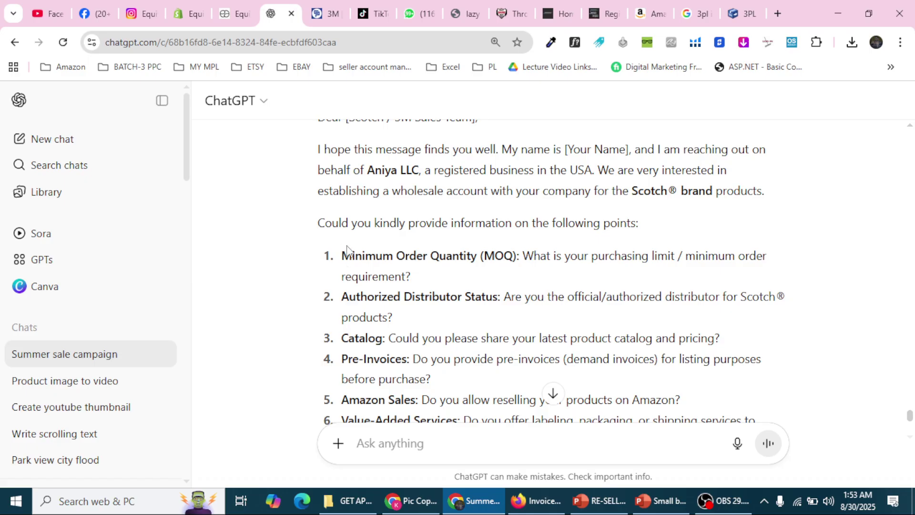
# Review the email's points on minimum order, authorized distributor status, catalog, pre-invoices and Amazon sales, highlighting each one
pyautogui.moveTo(344, 255); pyautogui.dragTo(412, 276)
pyautogui.moveTo(357, 295); pyautogui.dragTo(496, 297)
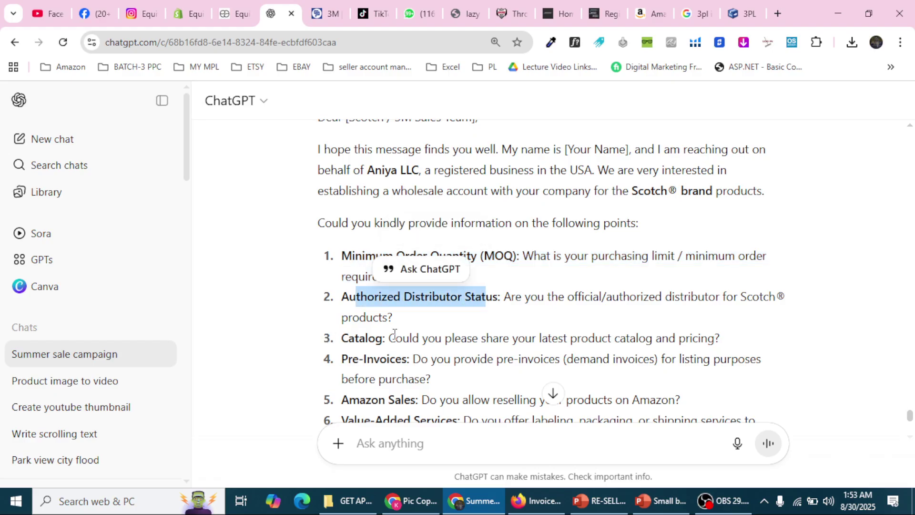
pyautogui.moveTo(340, 338); pyautogui.dragTo(439, 351)
pyautogui.scroll(-1, 439, 350)
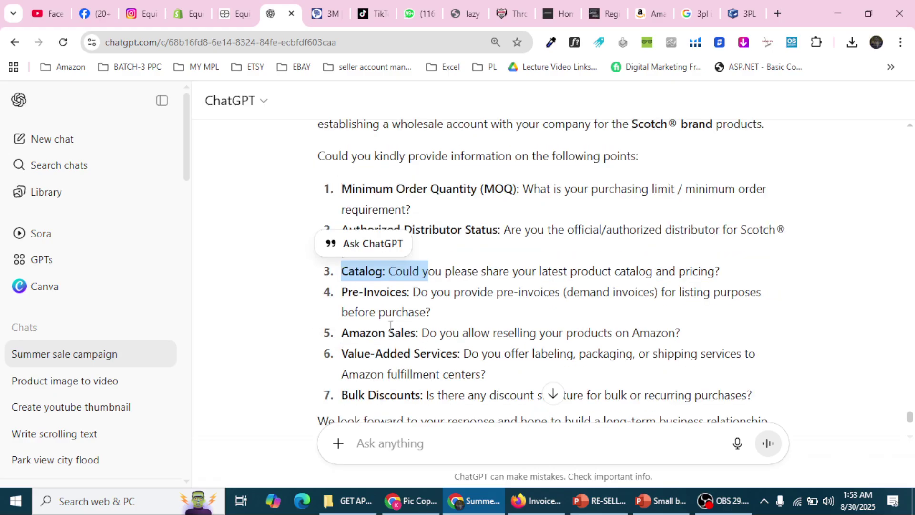
pyautogui.moveTo(353, 293); pyautogui.dragTo(403, 315)
pyautogui.moveTo(342, 339); pyautogui.dragTo(426, 355)
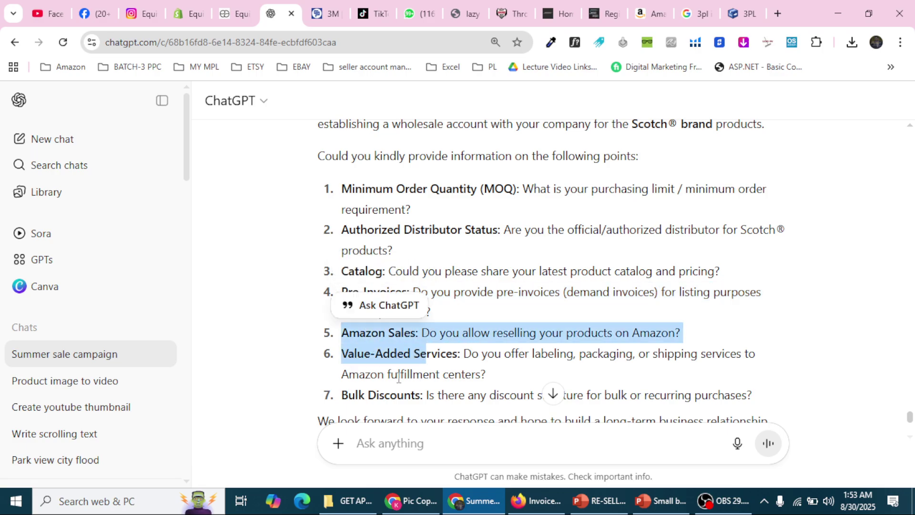
pyautogui.click(414, 377)
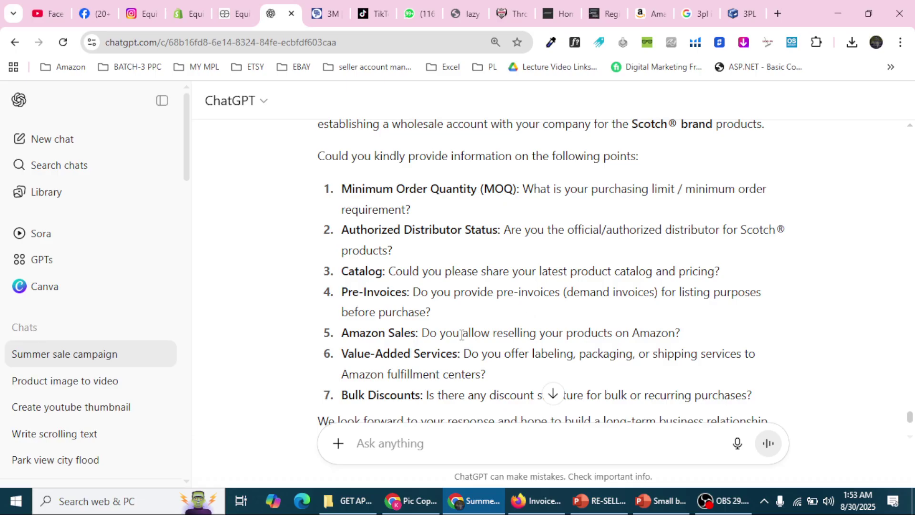
# Highlight the bulk discounts question, read through the email's closing and return to the beginning of the draft
pyautogui.scroll(-1, 462, 329)
pyautogui.moveTo(405, 328); pyautogui.dragTo(535, 326)
pyautogui.click(398, 410)
pyautogui.scroll(-3, 395, 348)
pyautogui.scroll(8, 405, 358)
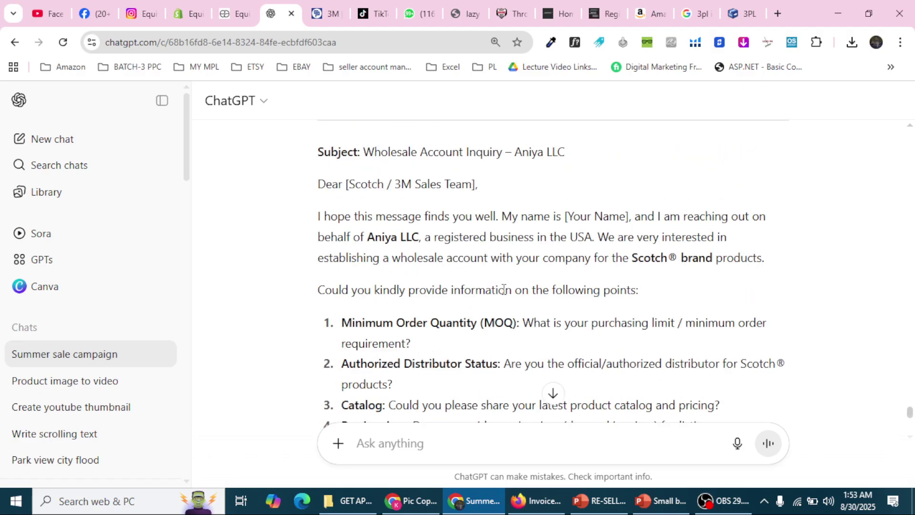
pyautogui.scroll(1, 640, 143)
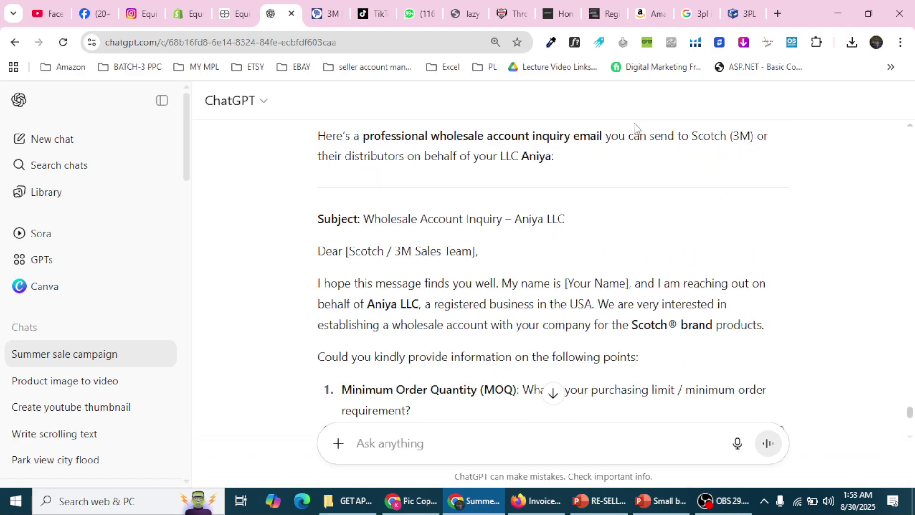
# Open the bookmarked "Wholesale – LA JOLIE MUSE" page from the BATCH-3 PPC folder in a new tab
pyautogui.click(778, 14)
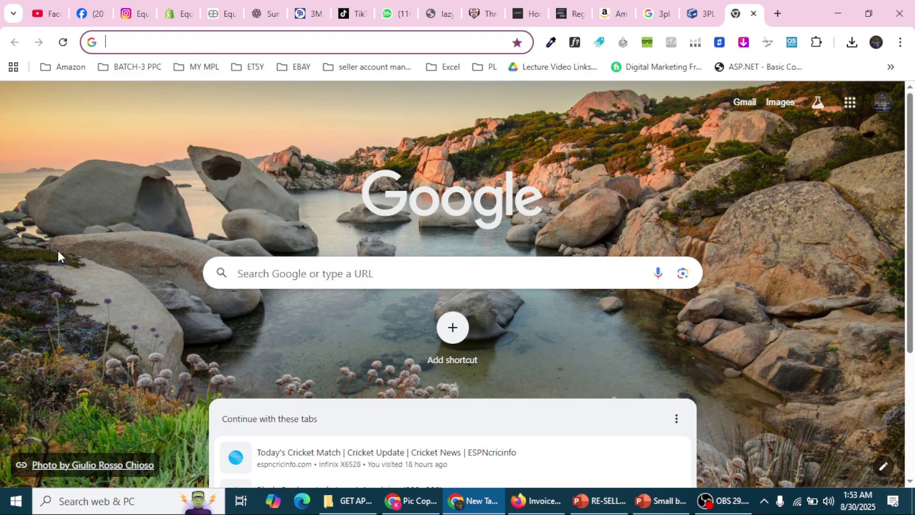
pyautogui.click(67, 67)
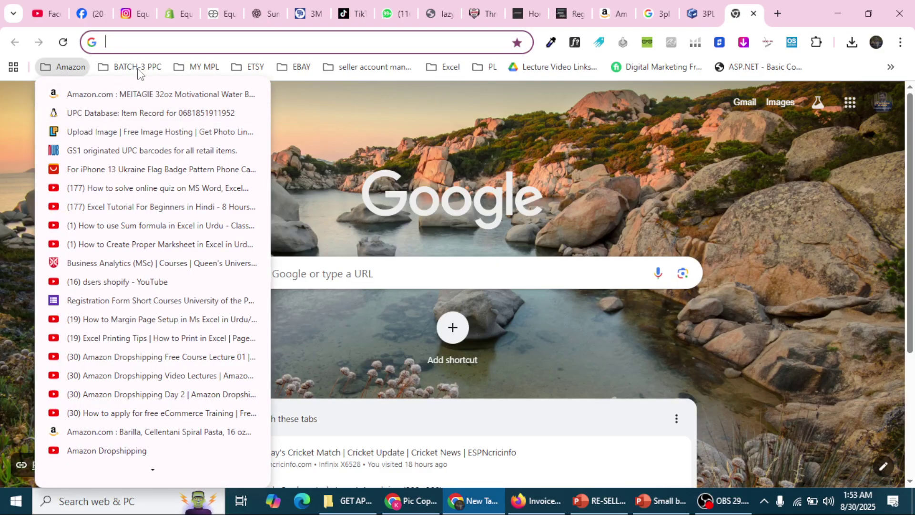
pyautogui.moveTo(135, 71)
pyautogui.scroll(-5, 163, 344)
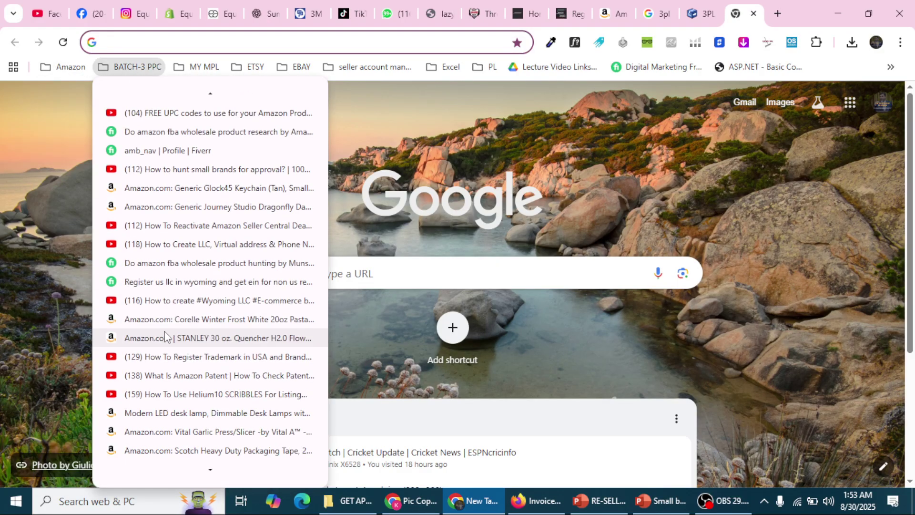
pyautogui.scroll(-5, 165, 358)
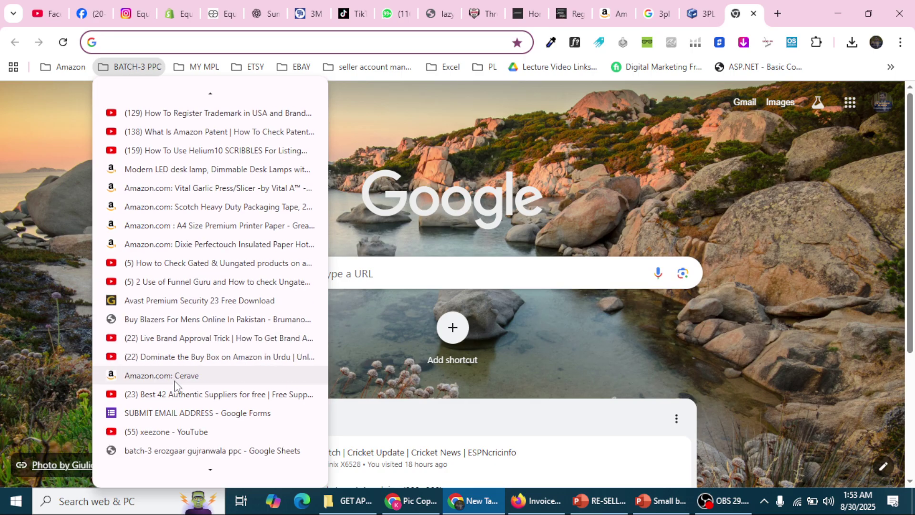
pyautogui.scroll(-3, 174, 390)
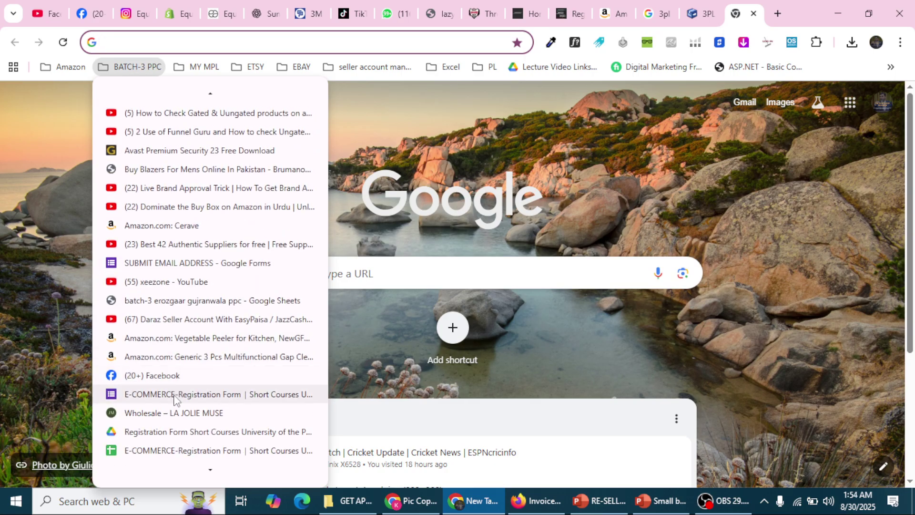
pyautogui.click(159, 413)
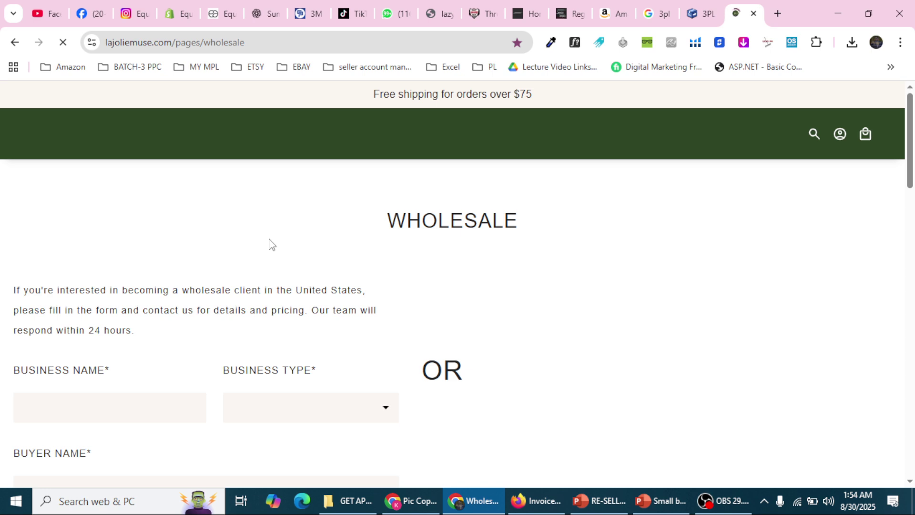
# Look over the wholesale application form's fields, the message box and the Wholesale link in the site footer
pyautogui.scroll(-10, 272, 238)
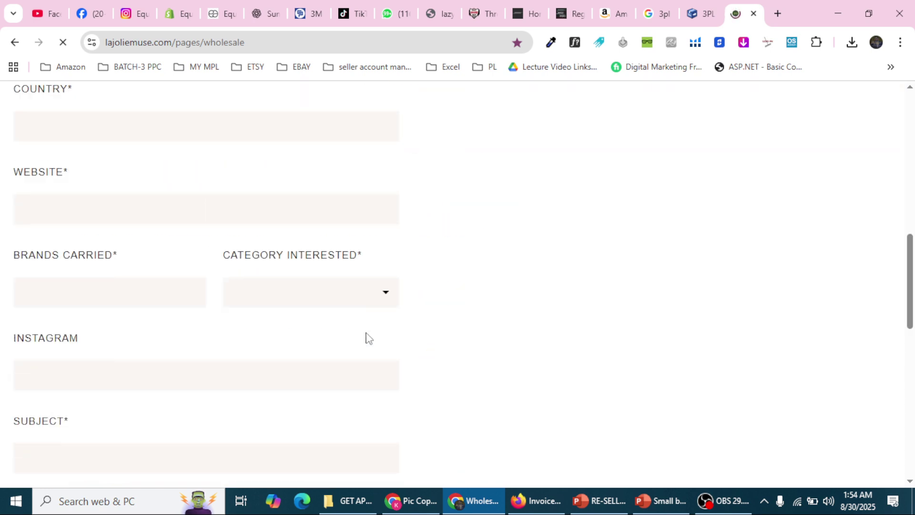
pyautogui.scroll(-10, 362, 338)
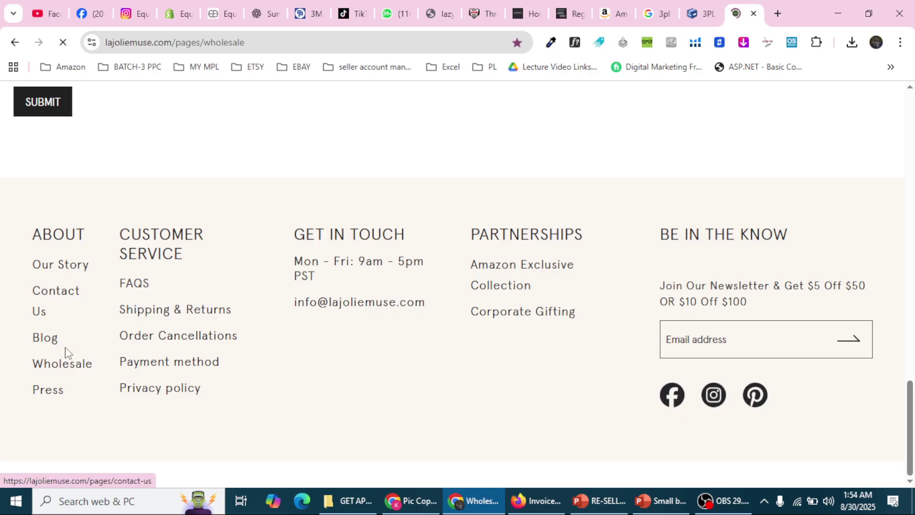
pyautogui.scroll(20, 253, 198)
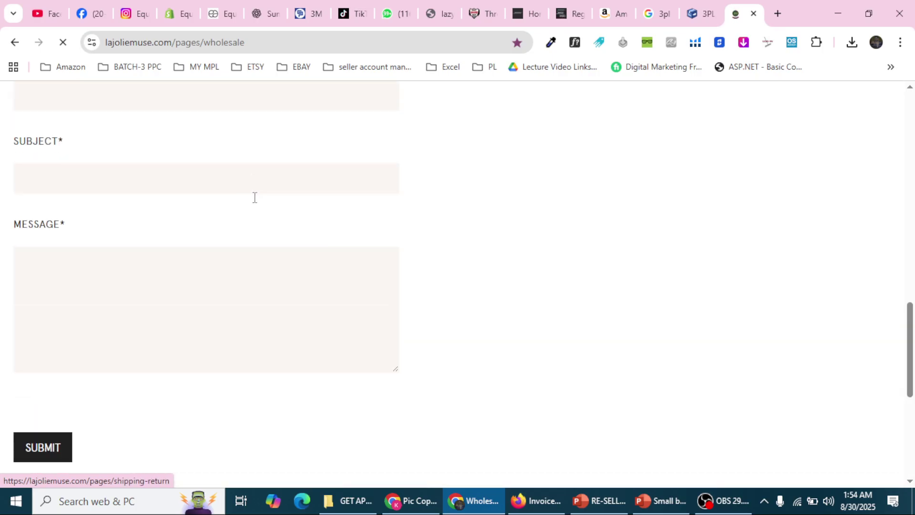
pyautogui.scroll(-1, 231, 258)
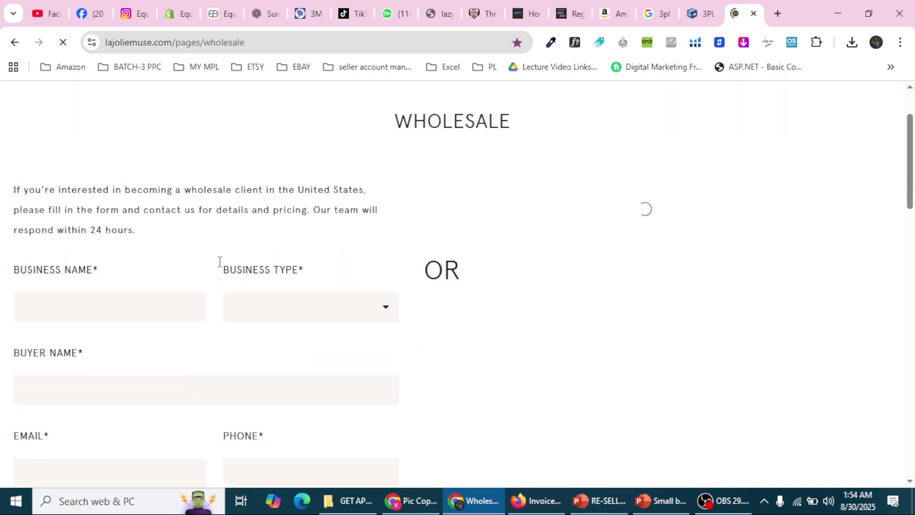
# Select the Business Name field of the wholesale form and set the business type to Amazon Seller
pyautogui.click(71, 298)
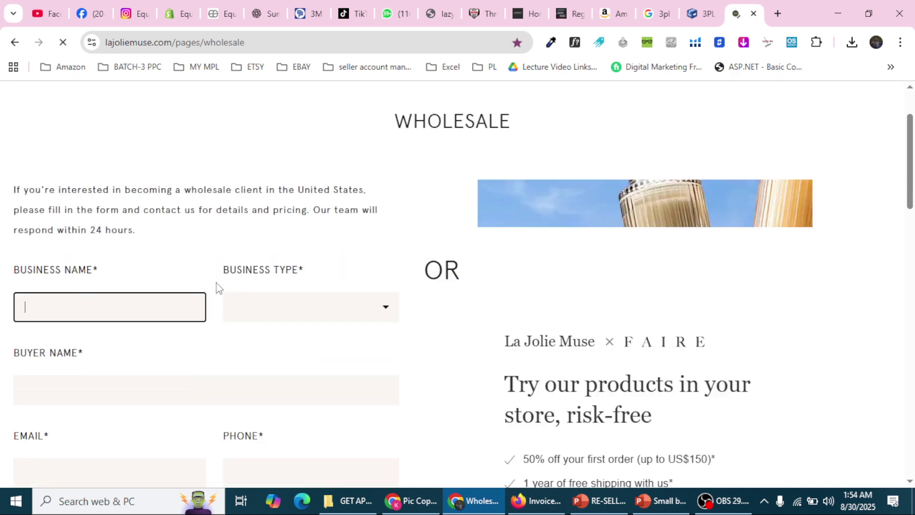
pyautogui.scroll(-1, 216, 285)
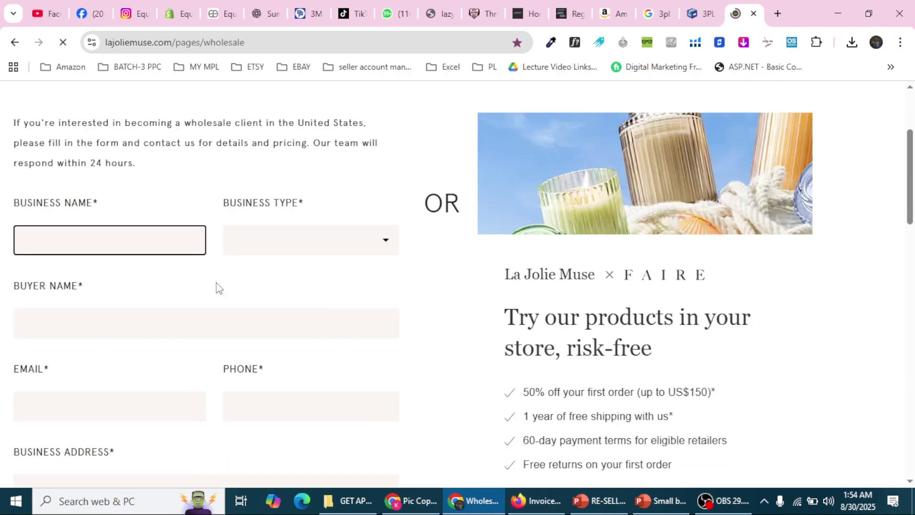
pyautogui.click(278, 249)
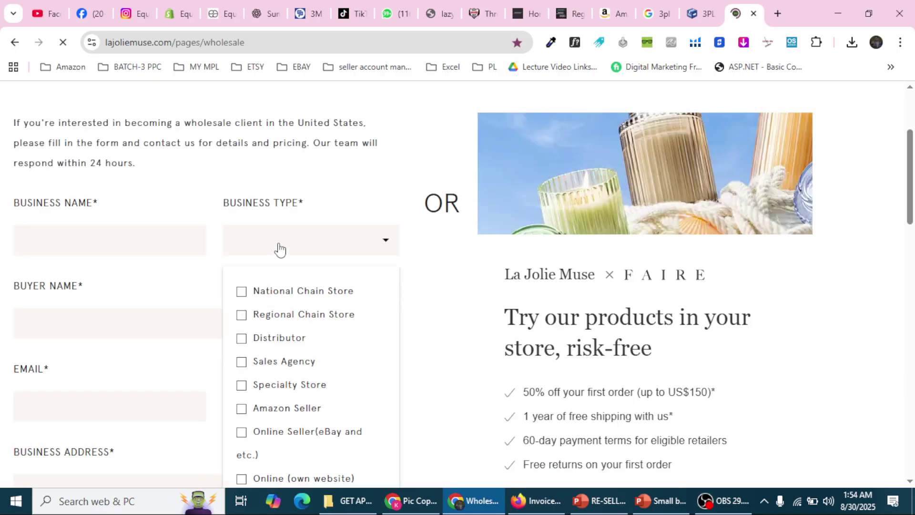
pyautogui.click(241, 413)
pyautogui.click(464, 281)
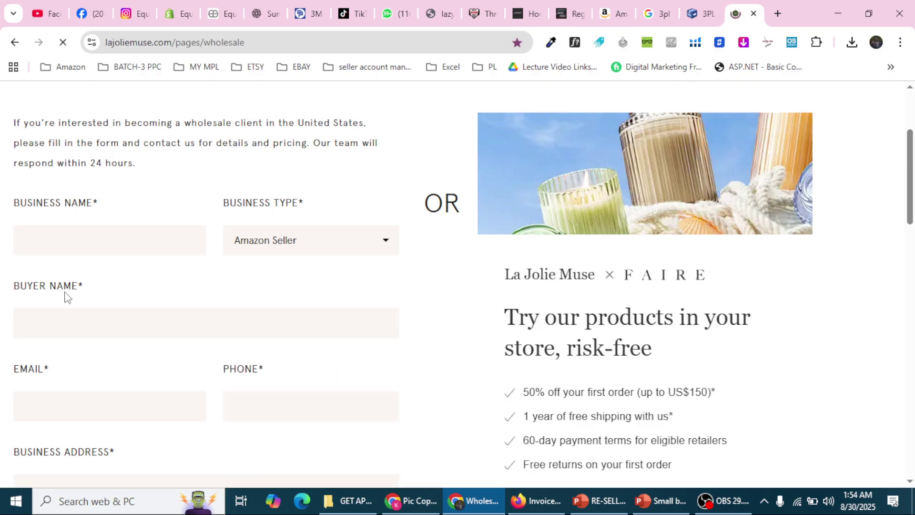
# Fill in the email, phone, business address and country fields from a saved contact entry
pyautogui.click(59, 327)
pyautogui.scroll(-1, 71, 329)
pyautogui.click(71, 333)
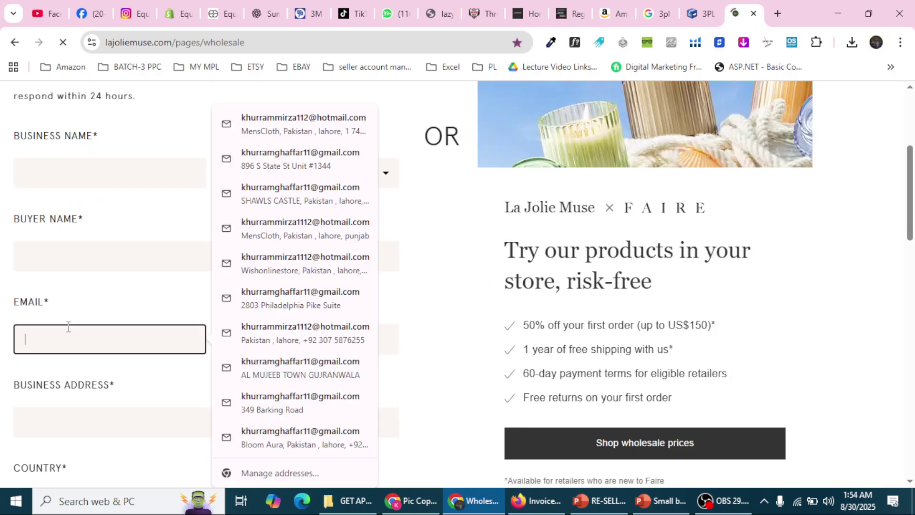
pyautogui.click(299, 332)
pyautogui.scroll(-2, 267, 369)
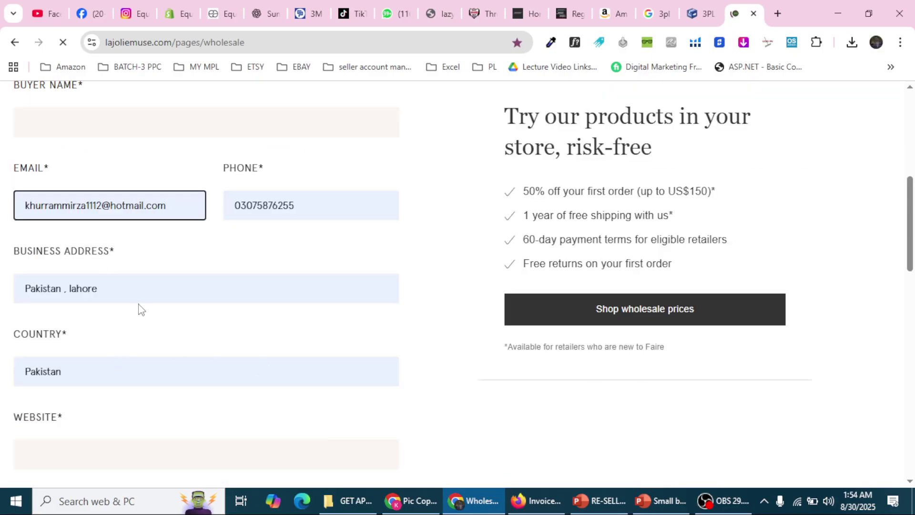
pyautogui.scroll(-1, 76, 329)
pyautogui.click(100, 292)
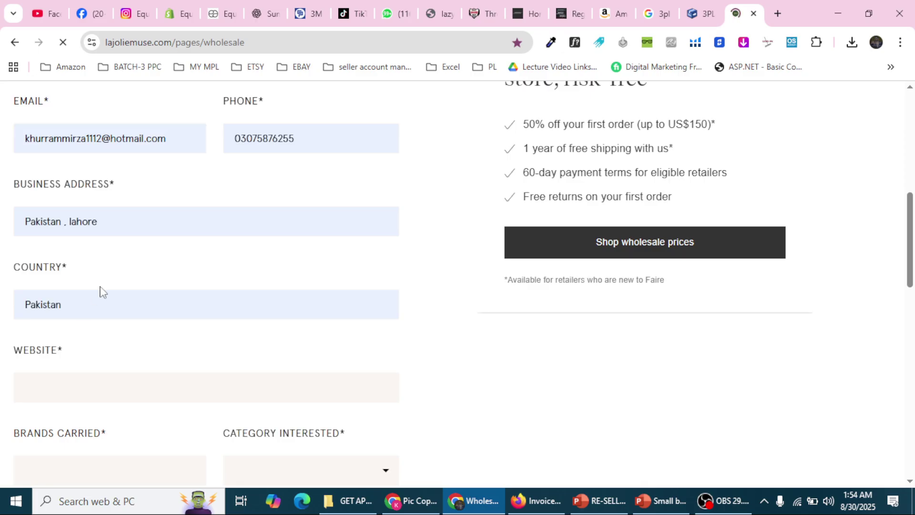
# Dismiss the discount sign-up pop-up and set the form's category of interest to Candles
pyautogui.scroll(-1, 128, 334)
pyautogui.click(106, 317)
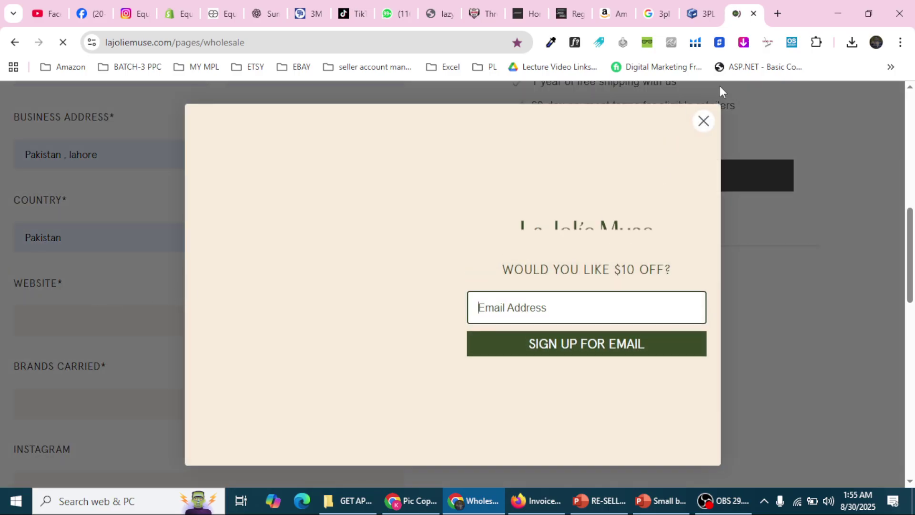
pyautogui.click(698, 129)
pyautogui.scroll(-1, 151, 357)
pyautogui.click(123, 336)
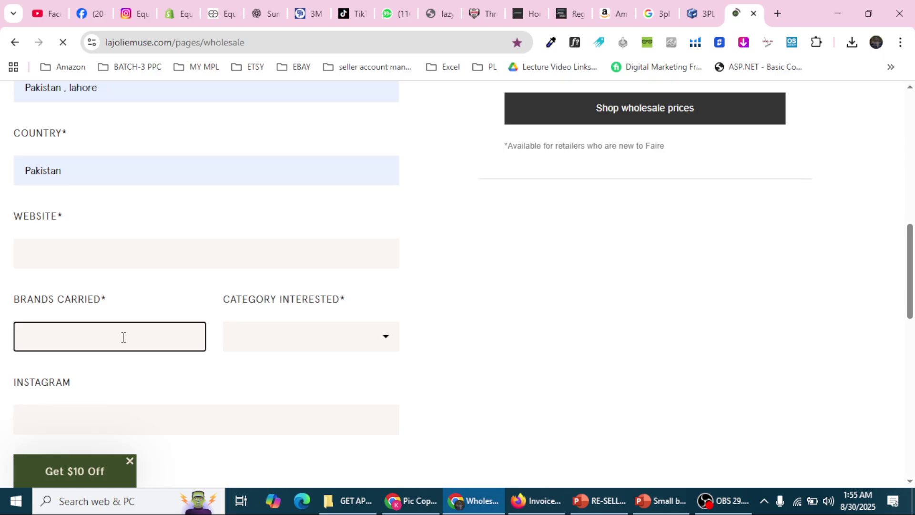
pyautogui.click(322, 337)
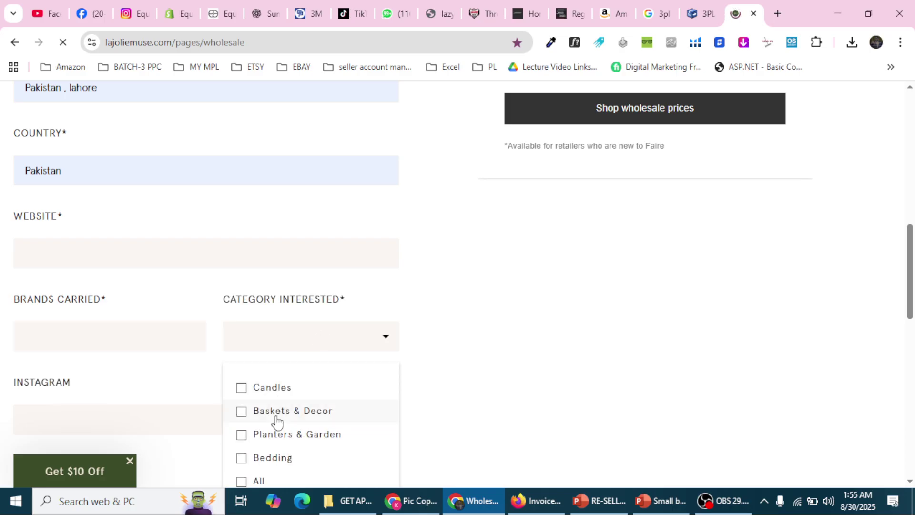
pyautogui.click(274, 393)
pyautogui.click(218, 370)
# Copy the subject "Wholesale Account Inquiry – Aniya LLC" from the ChatGPT email draft into the form's Subject field
pyautogui.scroll(-2, 210, 362)
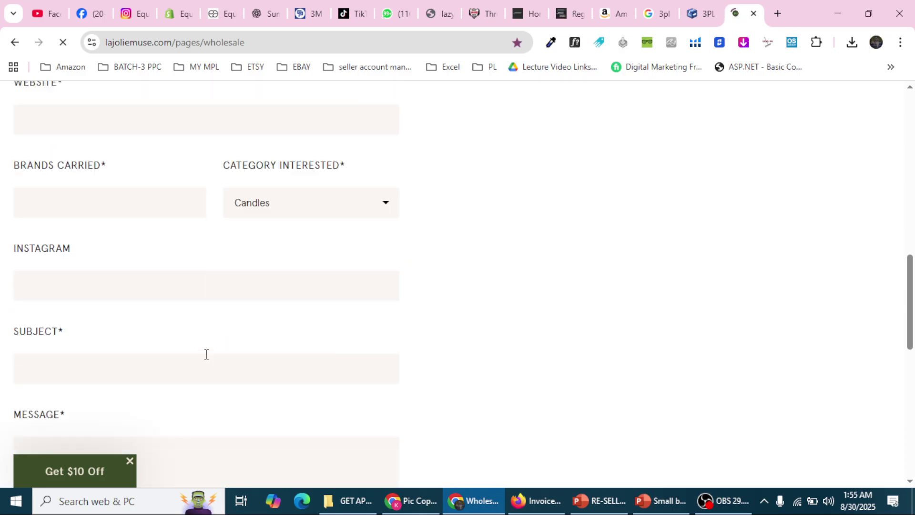
pyautogui.click(218, 289)
pyautogui.click(129, 376)
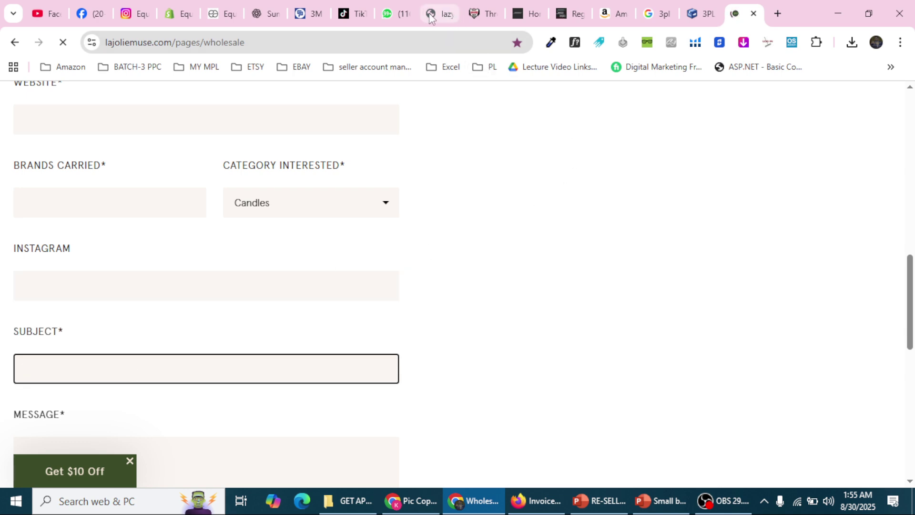
pyautogui.click(265, 13)
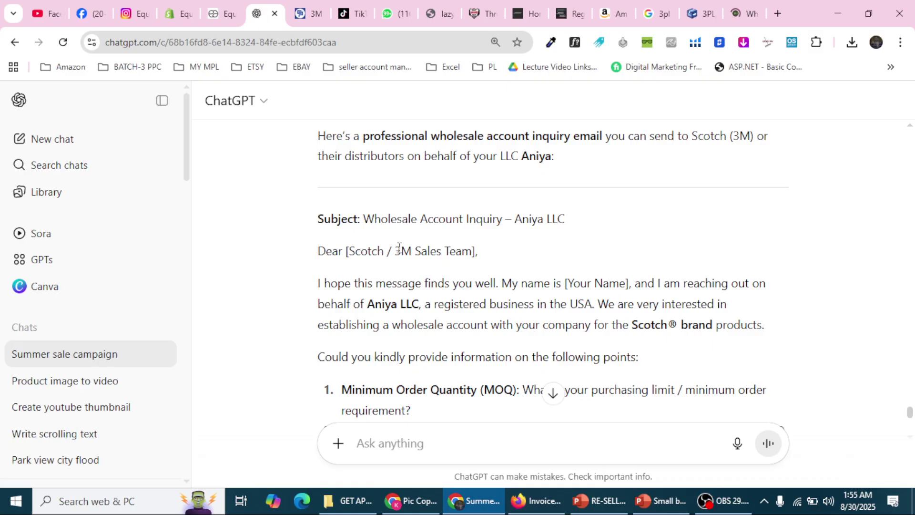
pyautogui.moveTo(590, 221); pyautogui.dragTo(433, 219)
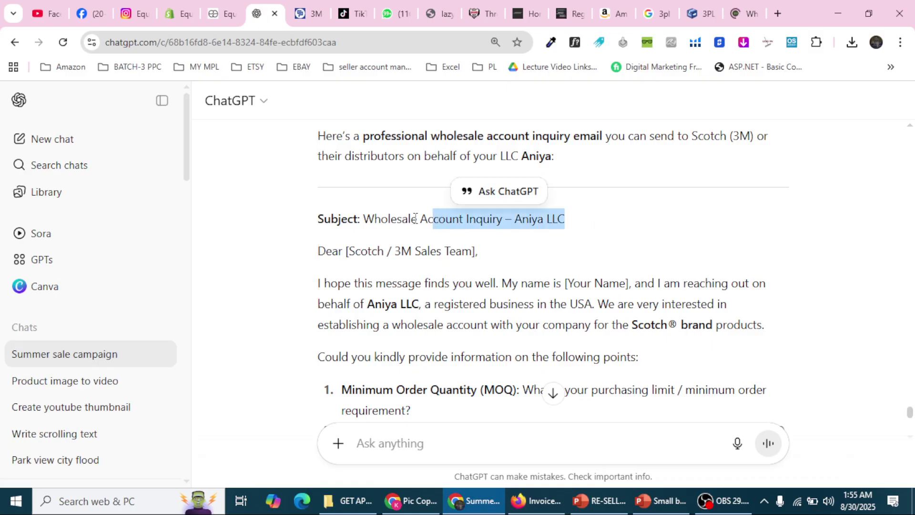
pyautogui.click(364, 213)
pyautogui.moveTo(364, 213)
pyautogui.mouseDown()
pyautogui.moveTo(541, 218)
pyautogui.moveTo(604, 235)
pyautogui.moveTo(474, 220)
pyautogui.moveTo(364, 221)
pyautogui.mouseUp()
pyautogui.hotkey('ctrl', 'c')
pyautogui.click(557, 219)
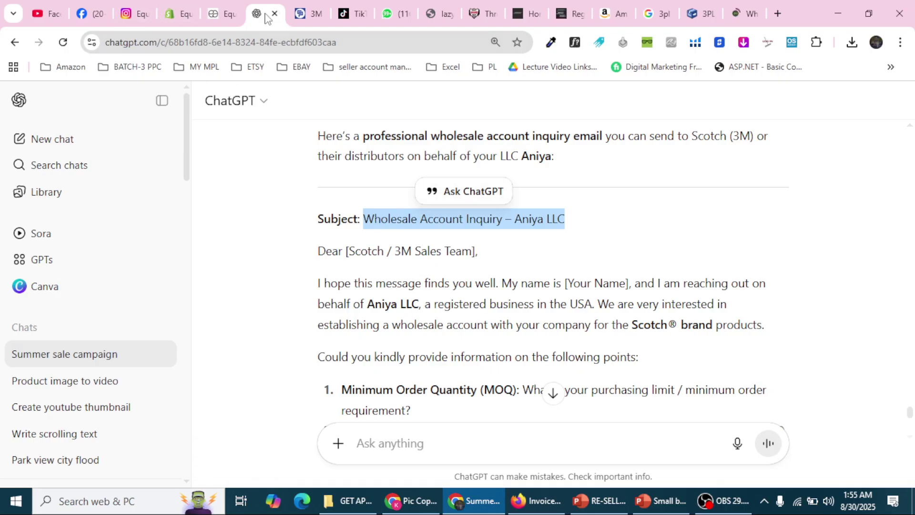
pyautogui.click(743, 13)
pyautogui.hotkey('ctrl', 'v')
# Select the form's Message field, check the inquiry points in the ChatGPT email draft and return to the form
pyautogui.scroll(-3, 220, 343)
pyautogui.click(121, 357)
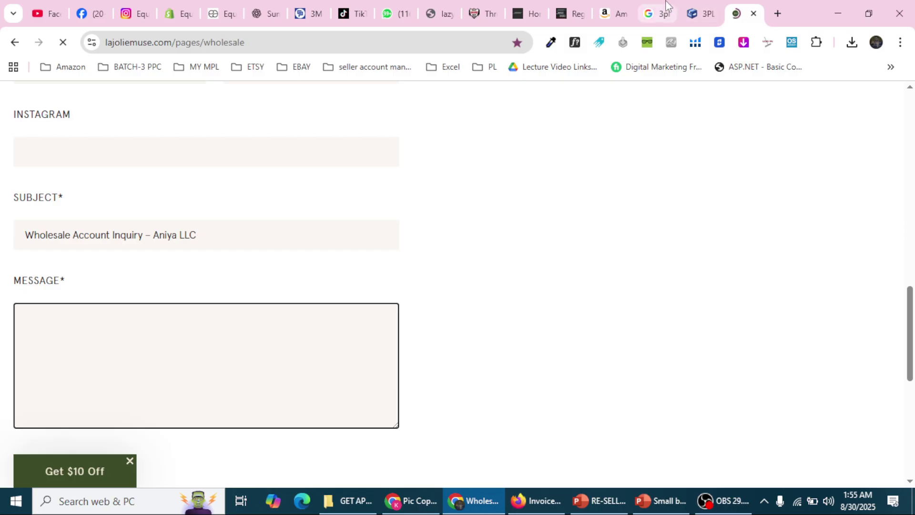
pyautogui.click(707, 5)
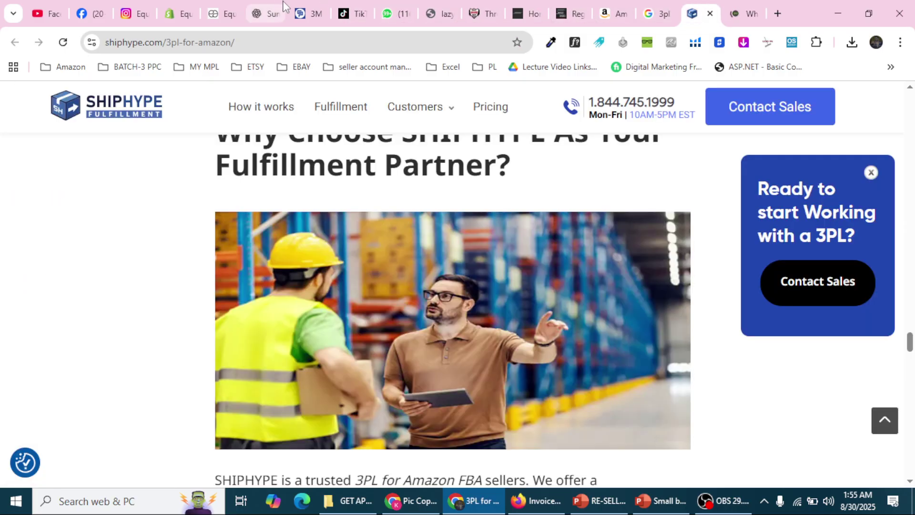
pyautogui.click(266, 10)
pyautogui.scroll(-3, 302, 357)
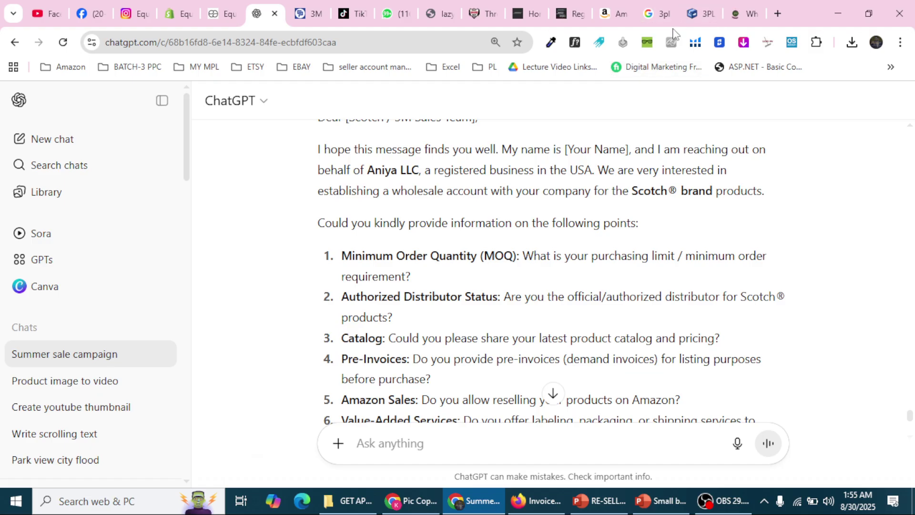
pyautogui.click(737, 21)
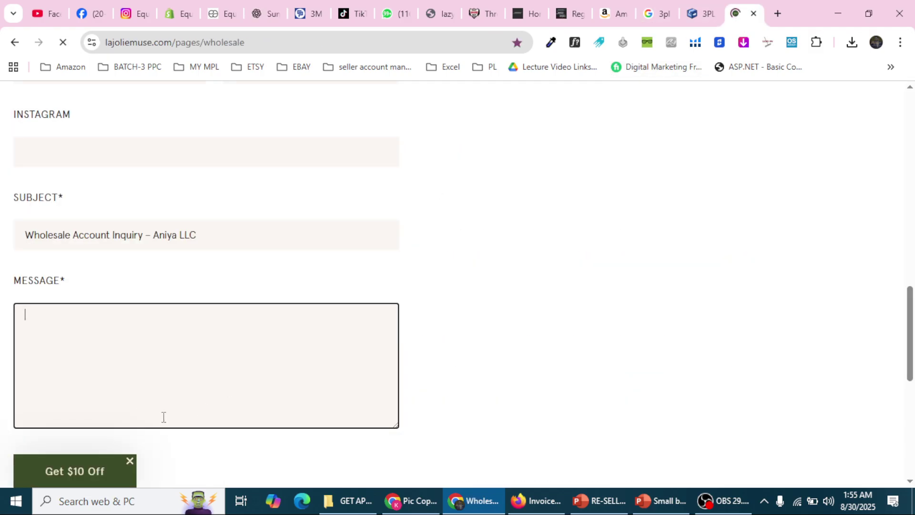
# Review the wholesale form from its heading through to the empty Message field and the submit option
pyautogui.scroll(-3, 143, 405)
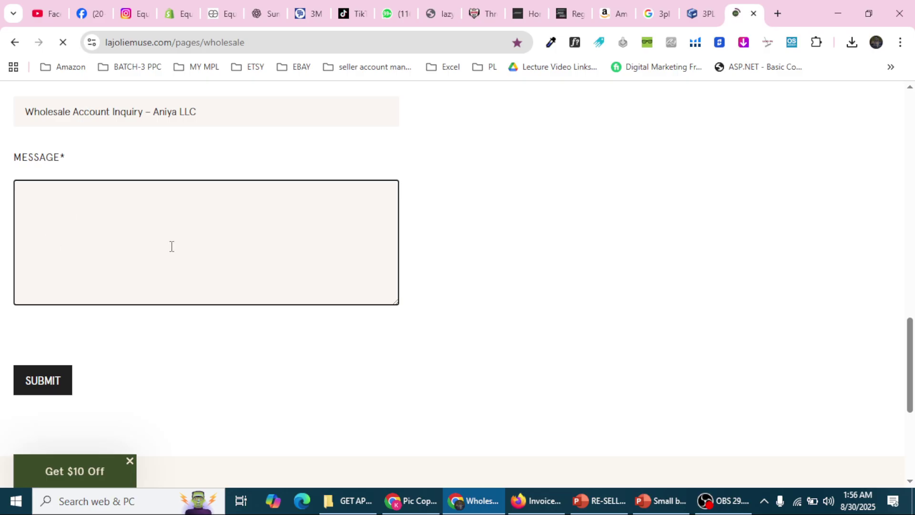
pyautogui.scroll(15, 439, 302)
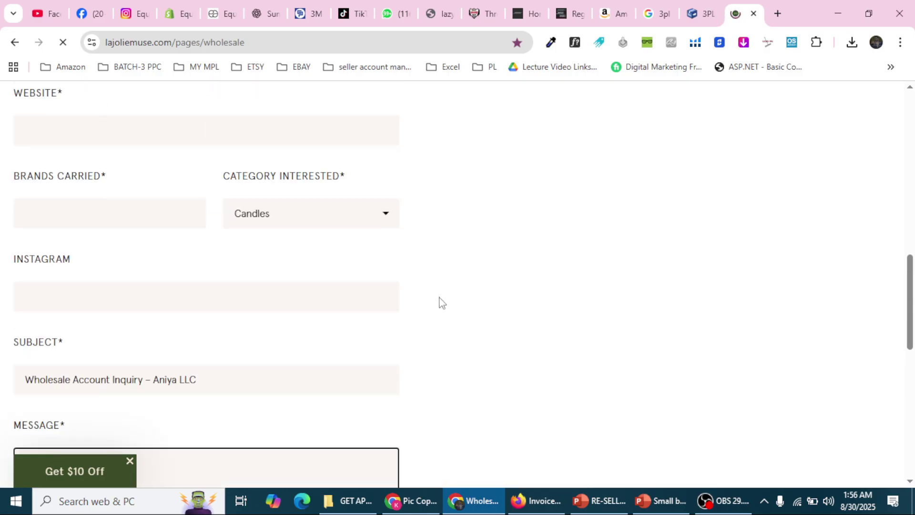
pyautogui.scroll(3, 443, 286)
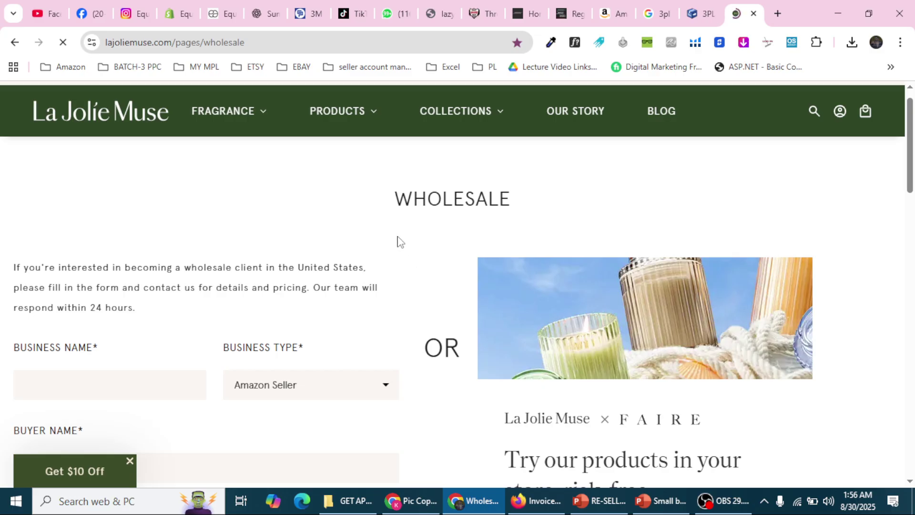
pyautogui.scroll(-8, 396, 241)
pyautogui.scroll(-10, 350, 336)
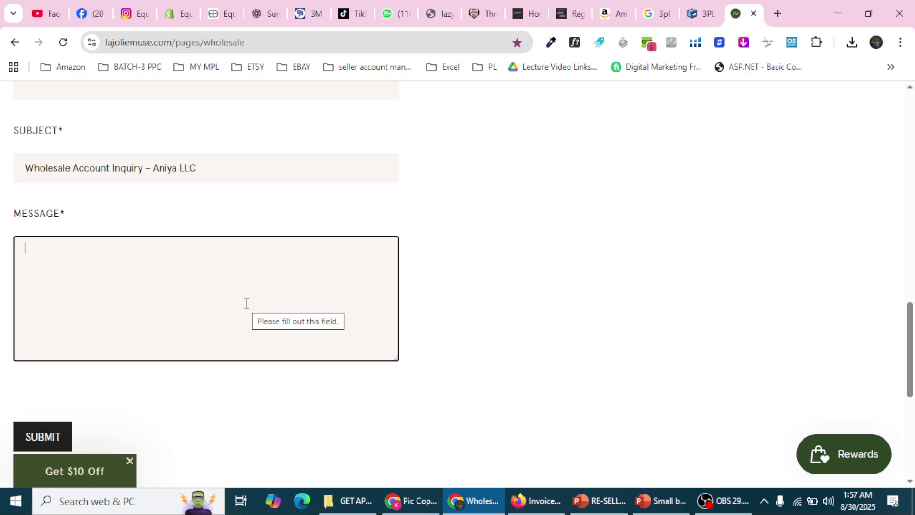
# Open the brand's Contact Us page from the site footer and highlight the customer service email address
pyautogui.scroll(-7, 247, 303)
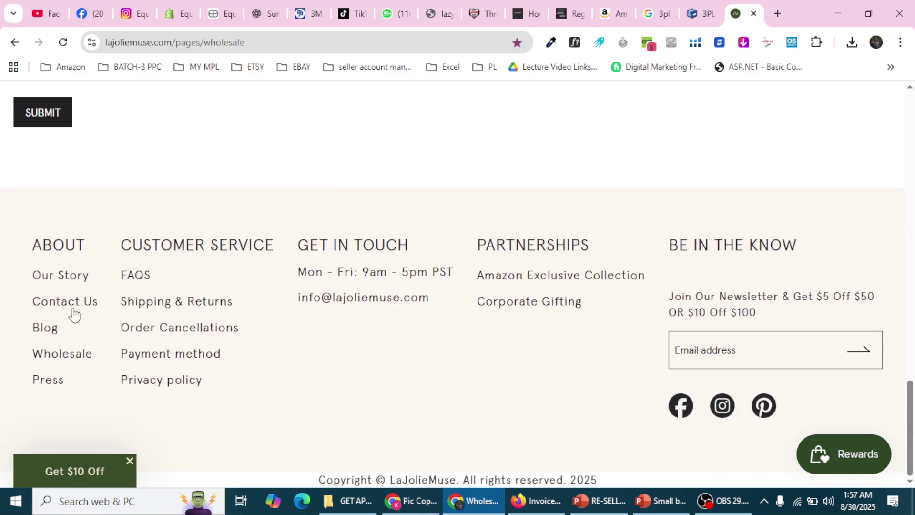
pyautogui.click(44, 309)
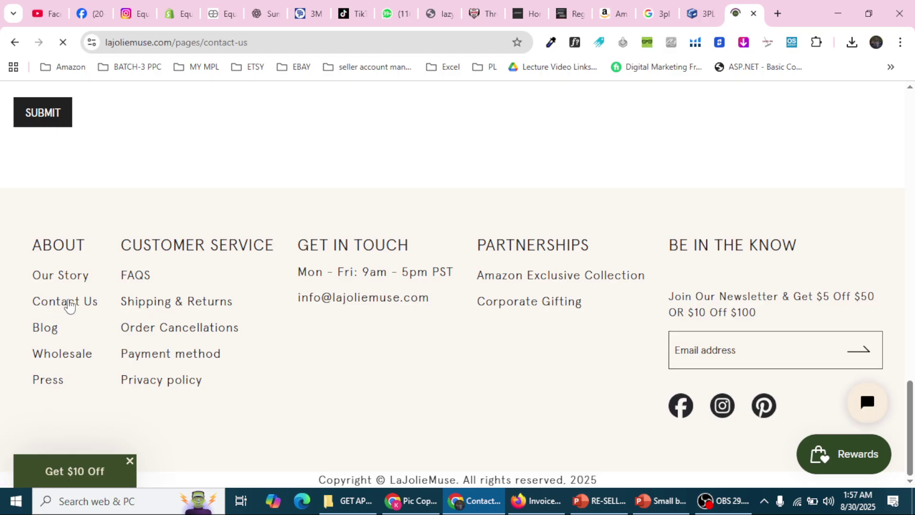
pyautogui.moveTo(381, 311); pyautogui.dragTo(231, 317)
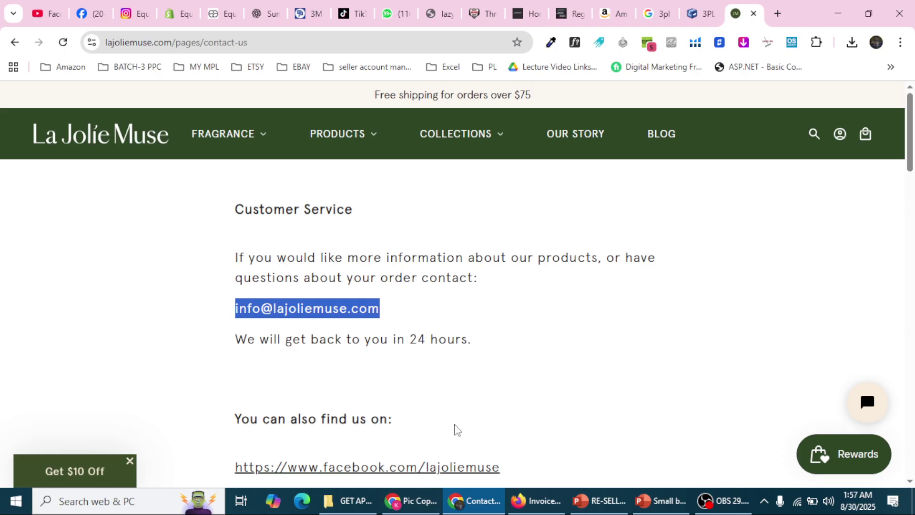
pyautogui.scroll(-1, 456, 424)
pyautogui.click(638, 320)
# Look over the contact page's social links, wholesale inquiries section, office address, contact form and footer, ending back at its heading
pyautogui.scroll(-6, 493, 410)
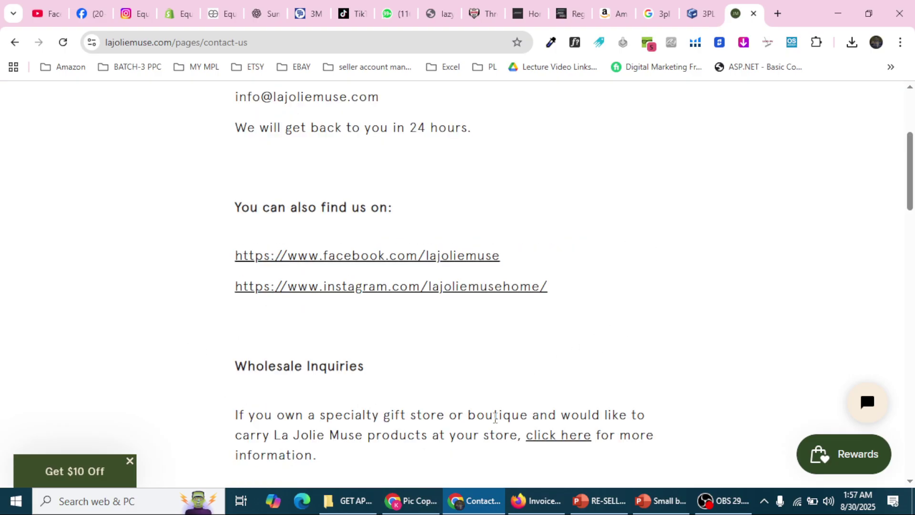
pyautogui.scroll(-4, 438, 434)
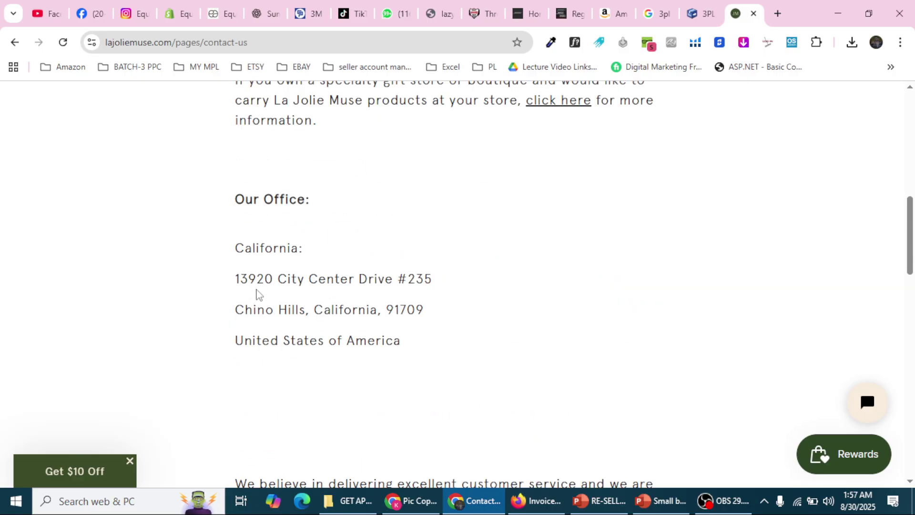
pyautogui.scroll(-1, 378, 328)
pyautogui.scroll(-4, 384, 330)
pyautogui.scroll(2, 387, 323)
pyautogui.scroll(-6, 394, 237)
pyautogui.scroll(-10, 397, 241)
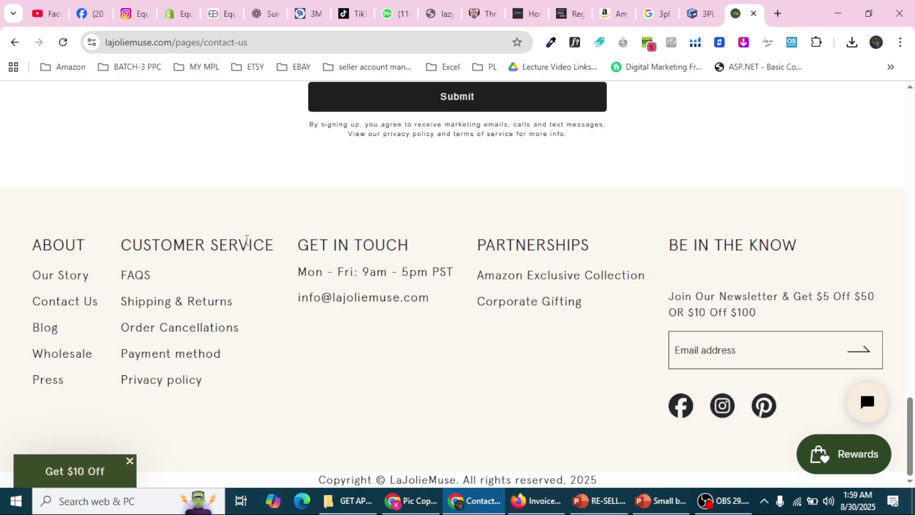
pyautogui.scroll(15, 244, 244)
pyautogui.scroll(5, 245, 244)
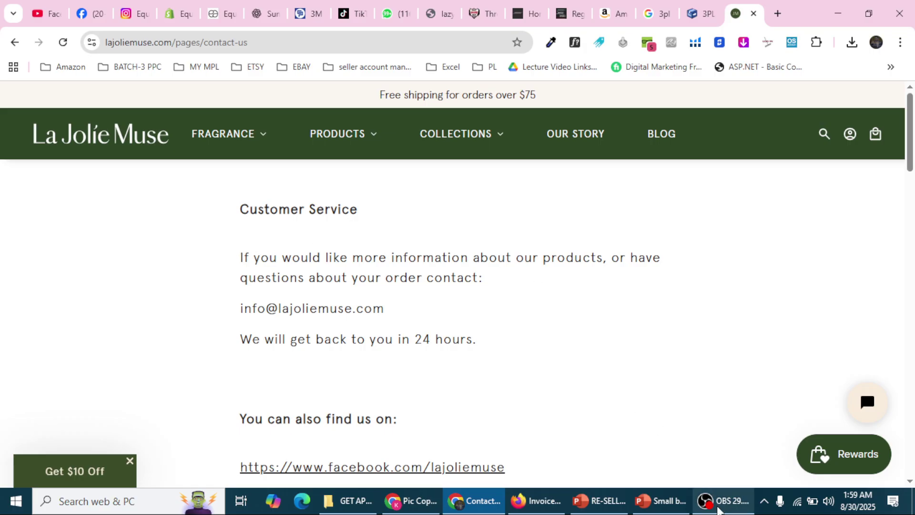
# Switch to the GET APPROVAL FROM BRAND folder, open the "HOW TO GET BRAND APPROVAL FROM WHOLSALER" presentation in PowerPoint and enable editing
pyautogui.click(355, 501)
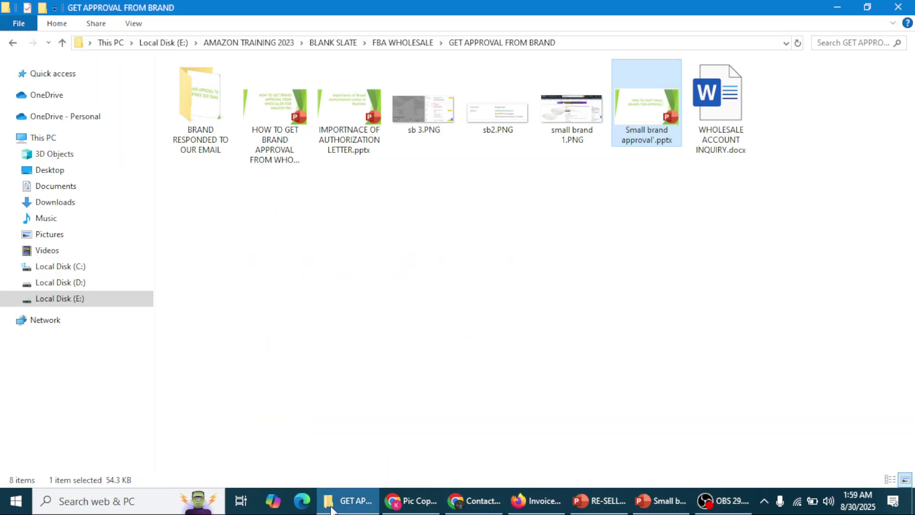
pyautogui.click(282, 149)
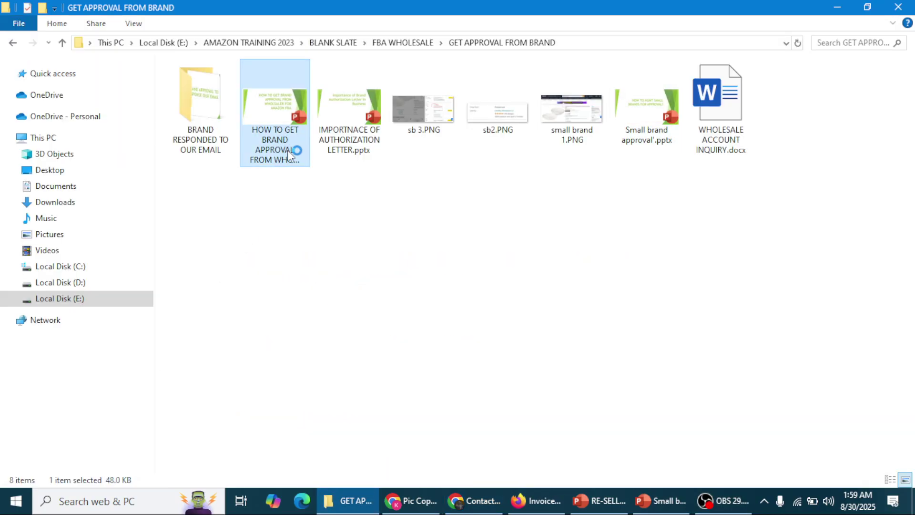
pyautogui.doubleClick(285, 149)
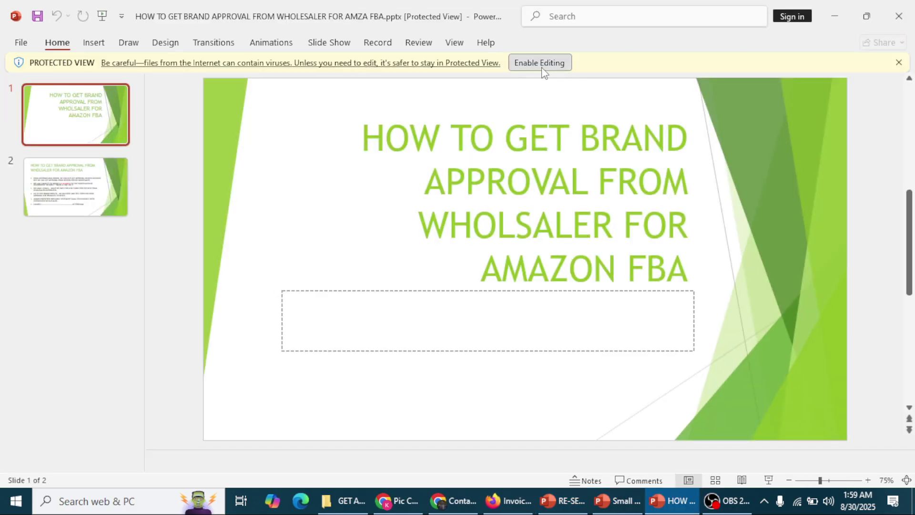
pyautogui.click(543, 69)
# Close the brand approval presentation and cancel closing RE-SELLER CERIFICATE.pptx
pyautogui.click(898, 15)
pyautogui.click(898, 15)
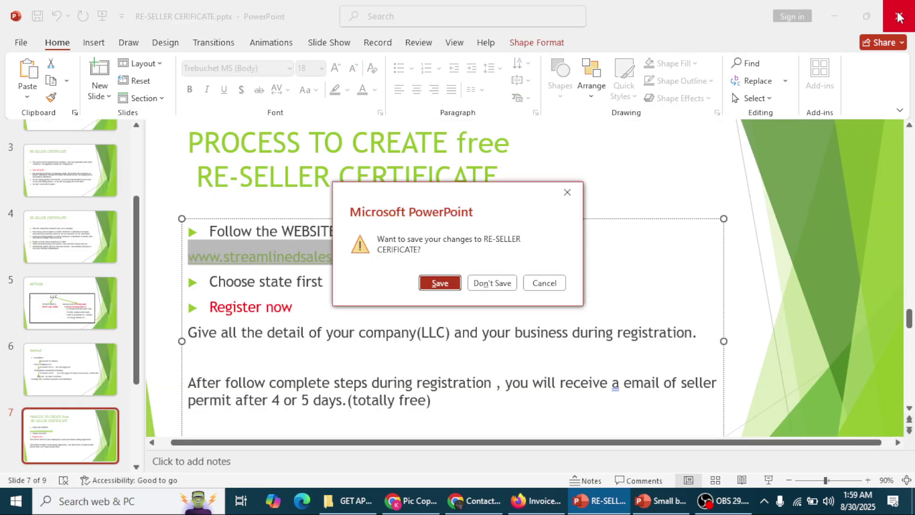
pyautogui.click(543, 282)
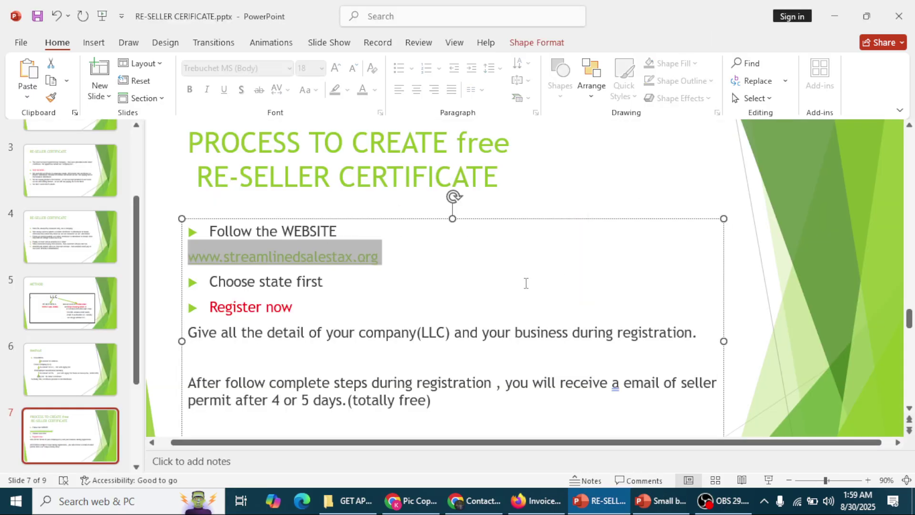
# Close RE-SELLER CERIFICATE.pptx without saving and open the "BRAND APPROVAL TO RESPONSE OUR EMAIL" presentation from the BRAND RESPONDED TO OUR EMAIL folder
pyautogui.click(898, 15)
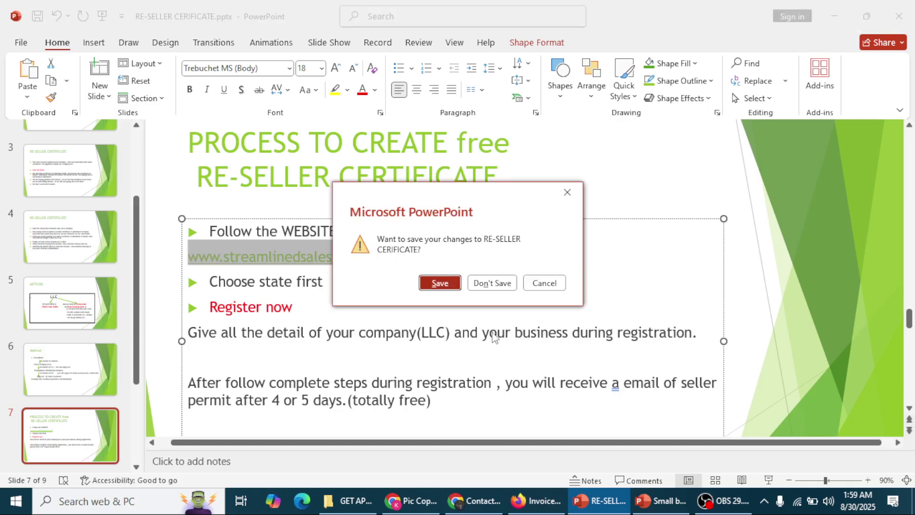
pyautogui.click(493, 283)
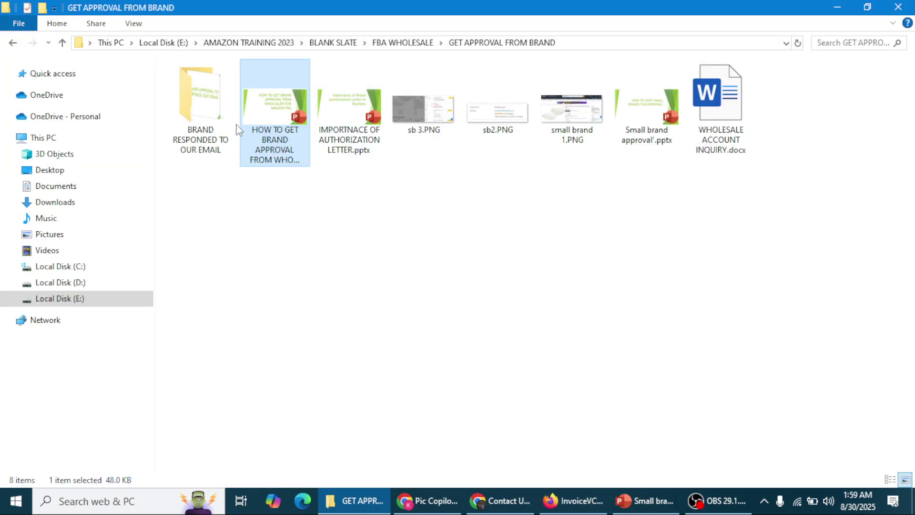
pyautogui.doubleClick(201, 109)
pyautogui.doubleClick(237, 100)
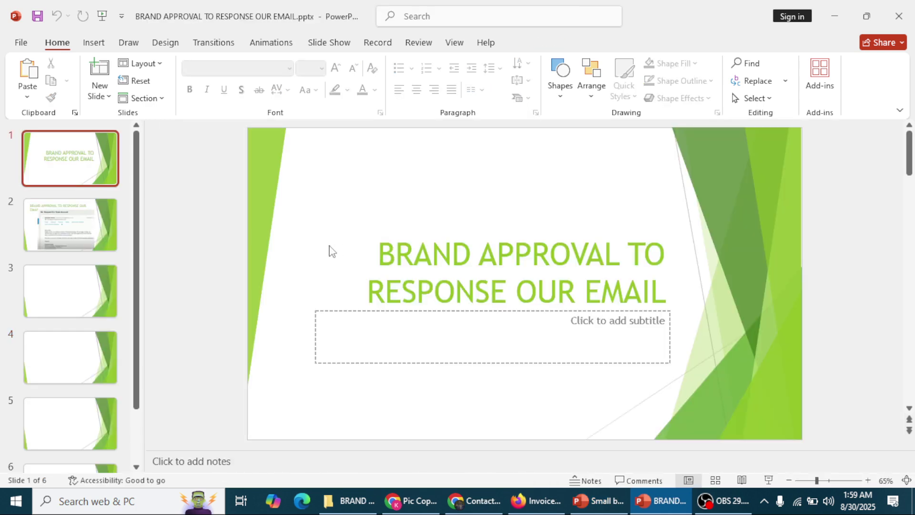
# Examine slide 2 with the brand's email reply to the trade account request, including the wholesale registration link
pyautogui.click(105, 227)
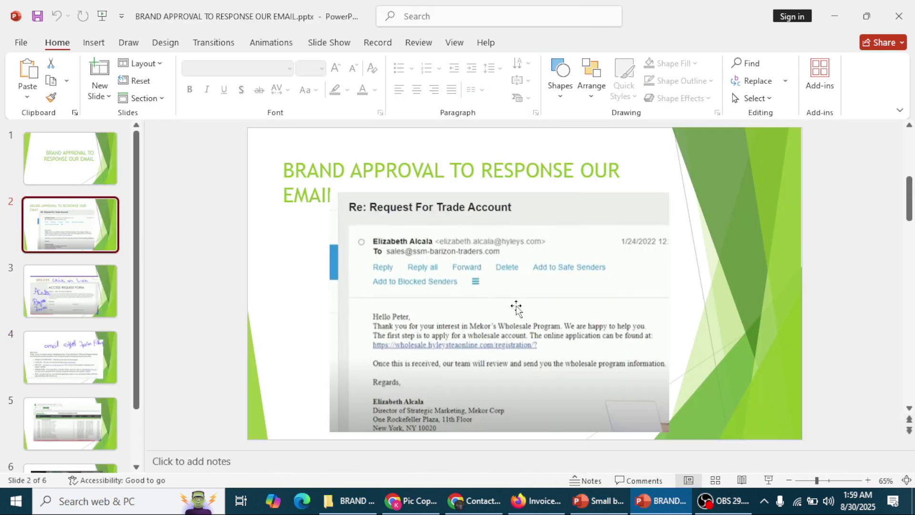
pyautogui.click(867, 480)
pyautogui.click(868, 480)
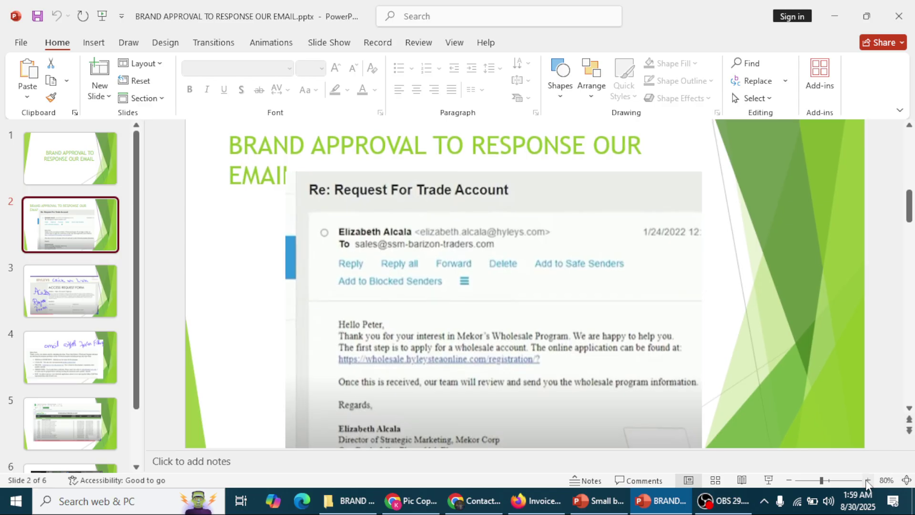
pyautogui.click(868, 481)
pyautogui.scroll(-2, 578, 284)
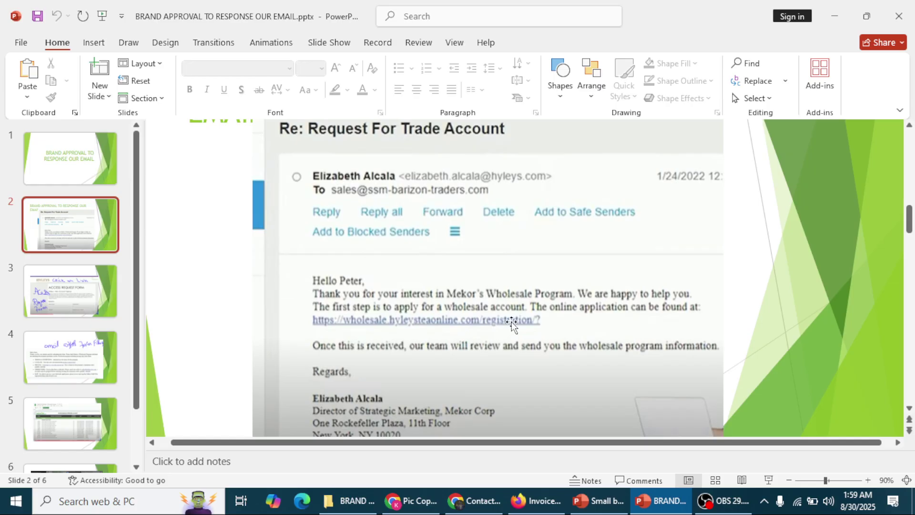
# Review the access request form, follow-up email, wholesale pricing and product index on slides 3 to 6, and close the presentation
pyautogui.click(70, 293)
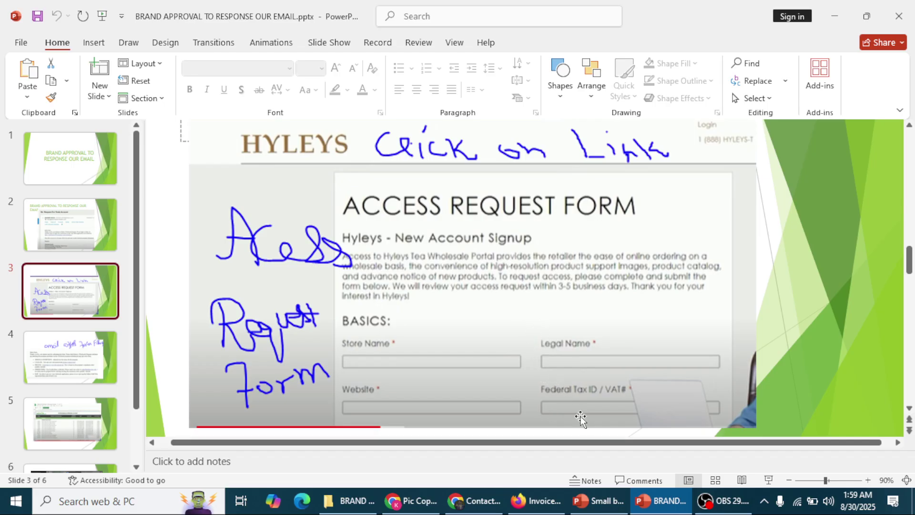
pyautogui.click(79, 350)
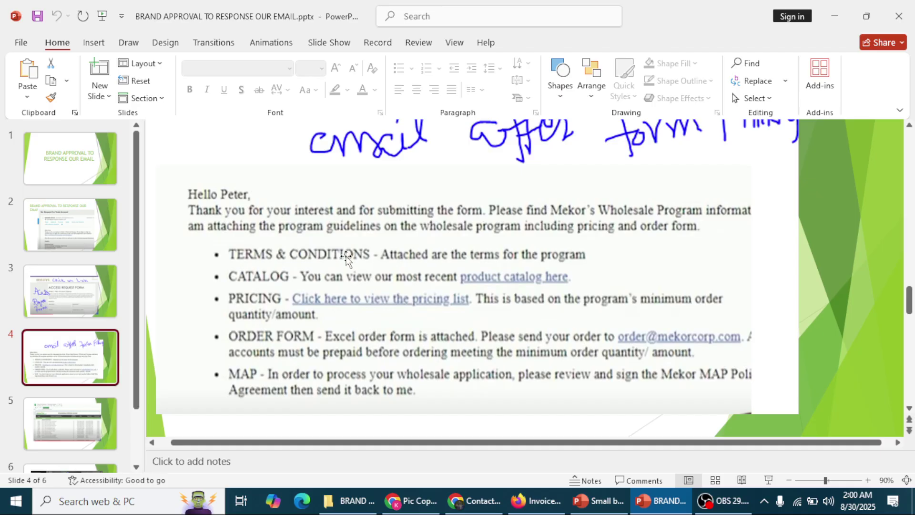
pyautogui.click(112, 407)
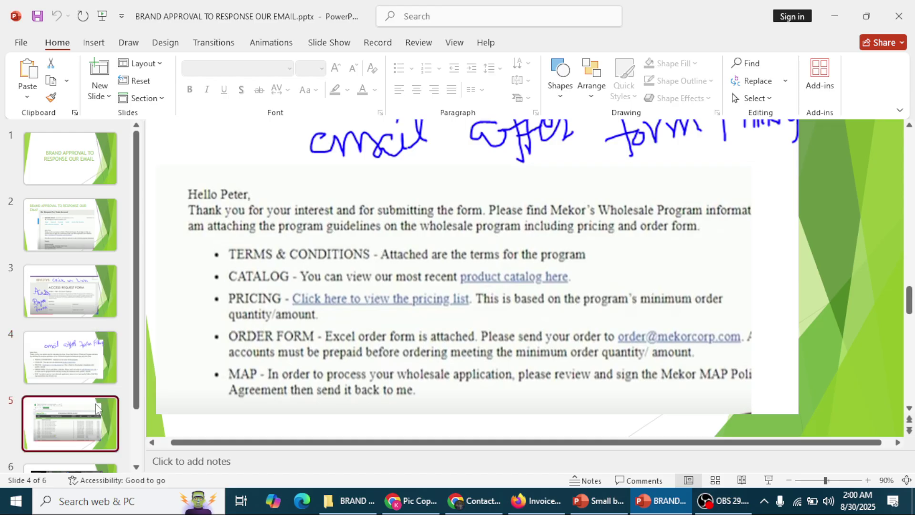
pyautogui.click(560, 341)
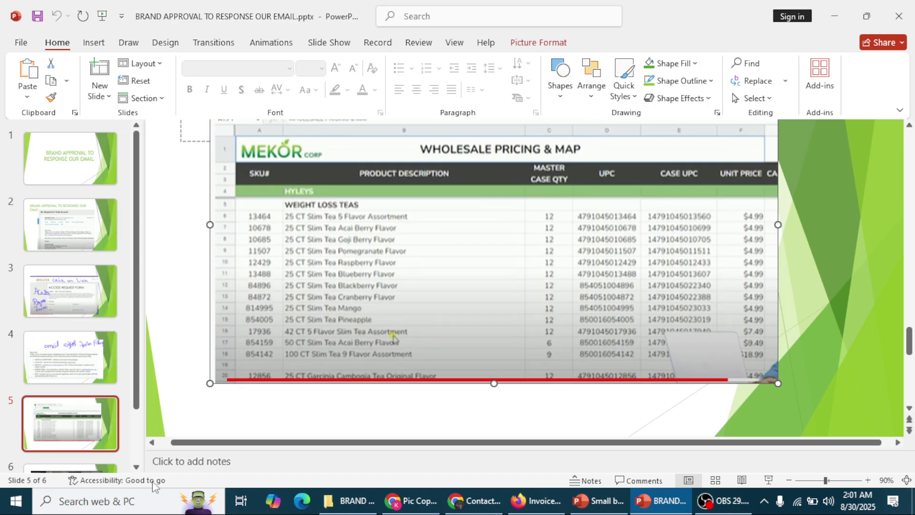
pyautogui.scroll(-2, 76, 401)
pyautogui.click(84, 413)
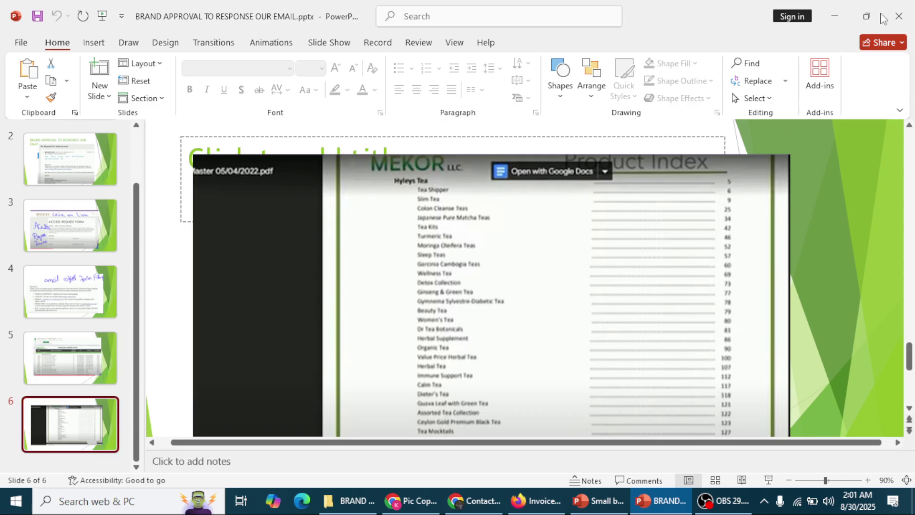
pyautogui.click(898, 16)
# Highlight question 6 about labelling and shipping services in the Small brand approval presentation and switch to OBS
pyautogui.click(708, 216)
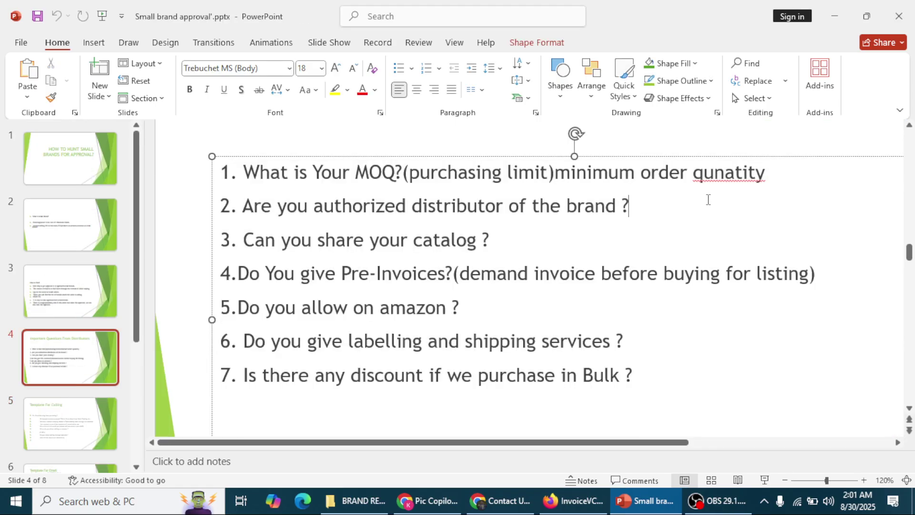
pyautogui.moveTo(633, 339); pyautogui.dragTo(143, 364)
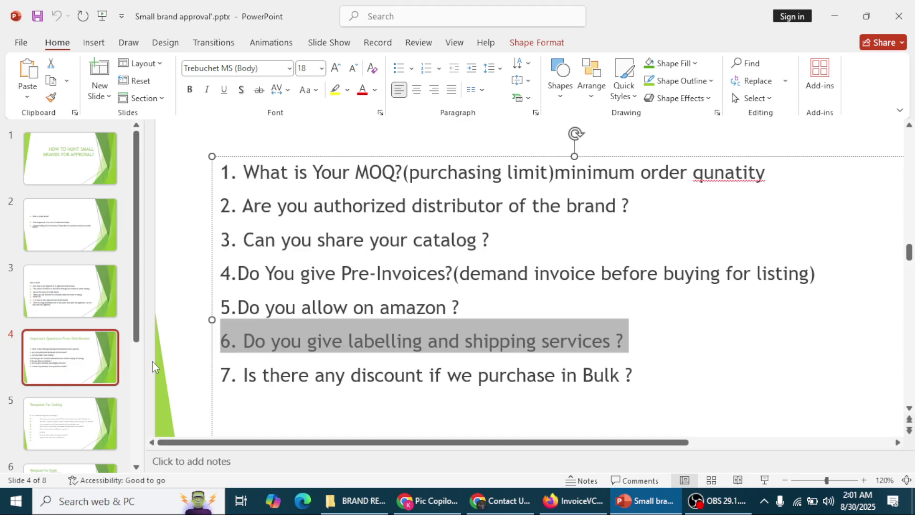
pyautogui.click(696, 507)
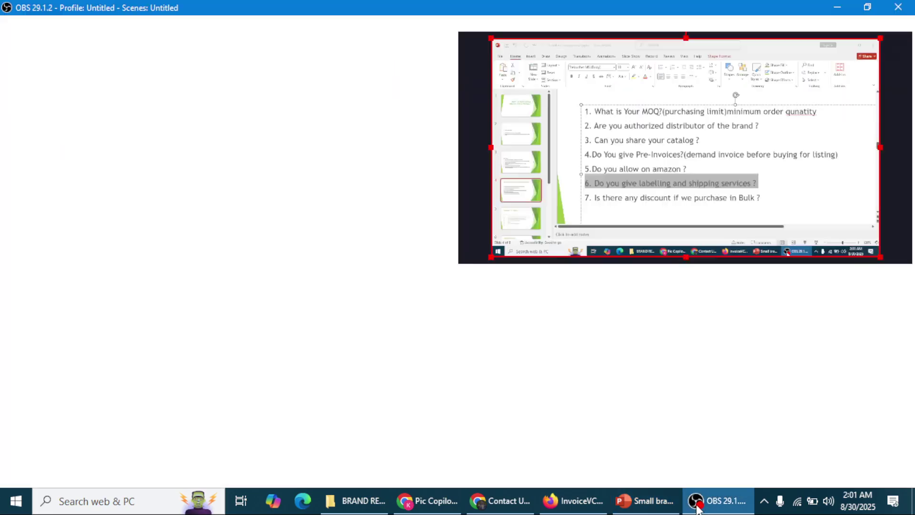